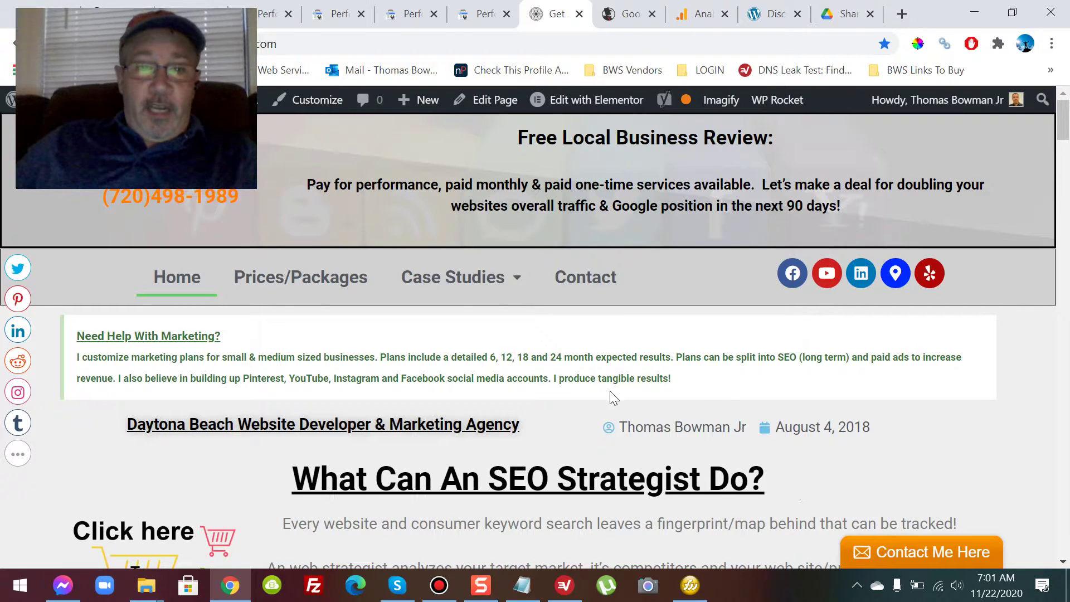
Step: Look through the Local SEO entries in the website's Case Studies navigation, including Professional Home Services Marketing
mouse_move(483, 281)
mouse_move(453, 397)
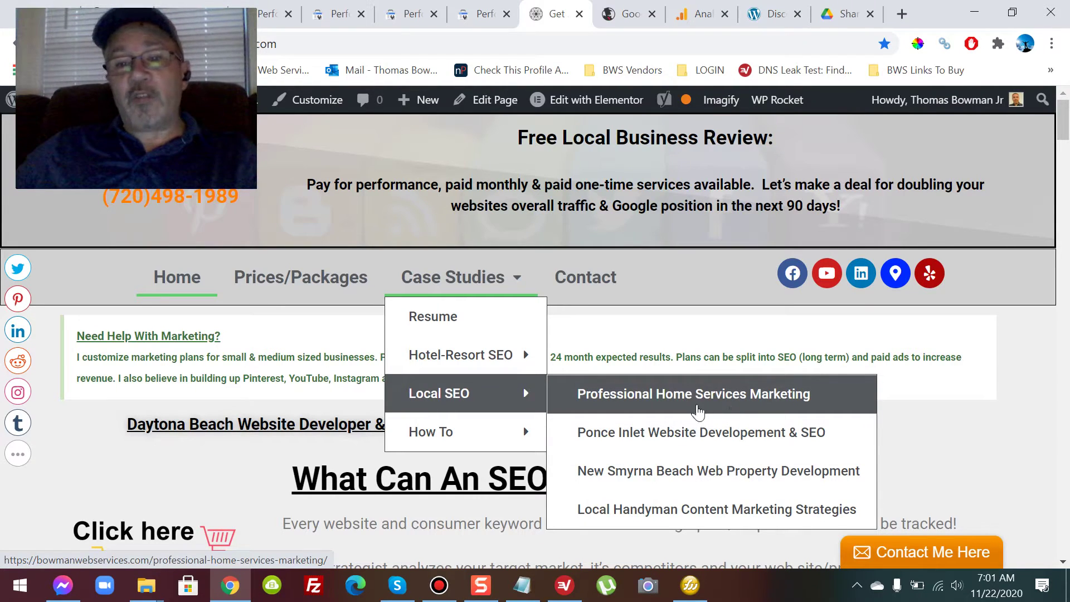
click(679, 397)
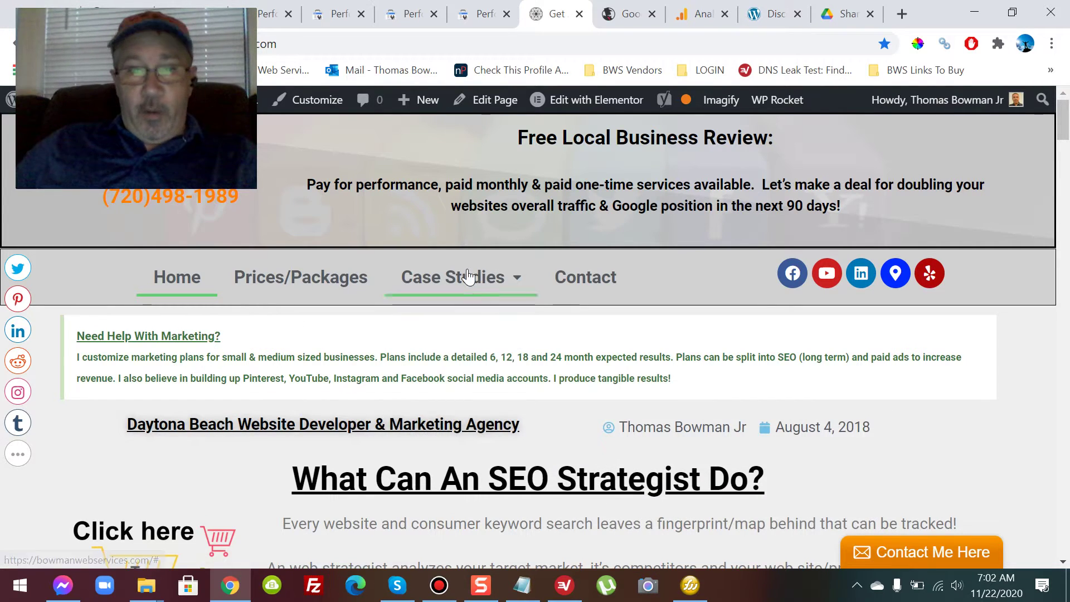
mouse_move(506, 399)
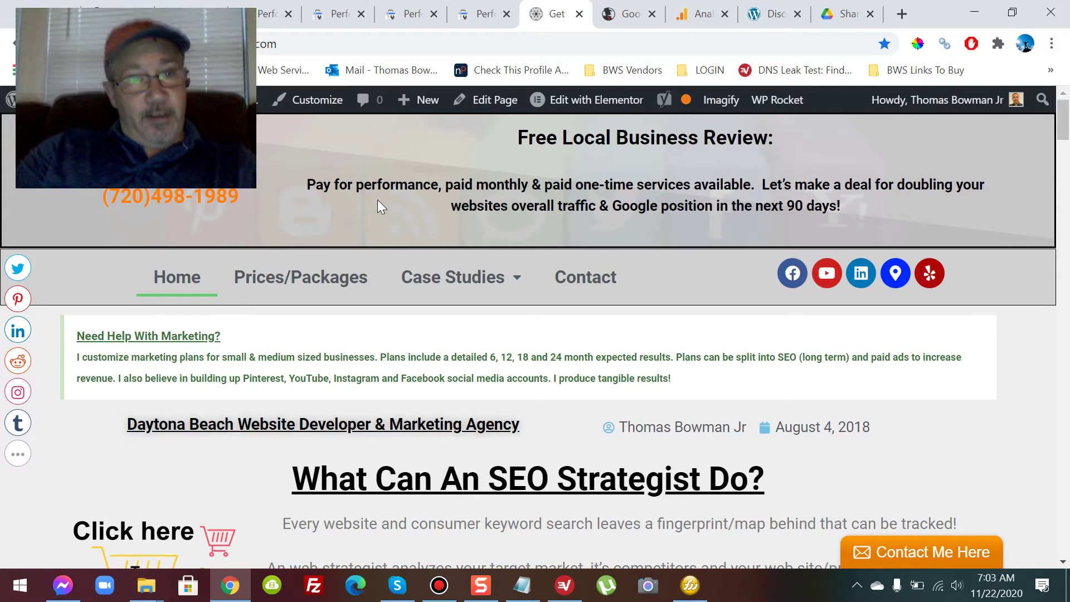
Step: Go through the Search Console Performance reports for the consecutive two-day ranges from Nov 16–17 to Nov 20–21, 2020
click(209, 13)
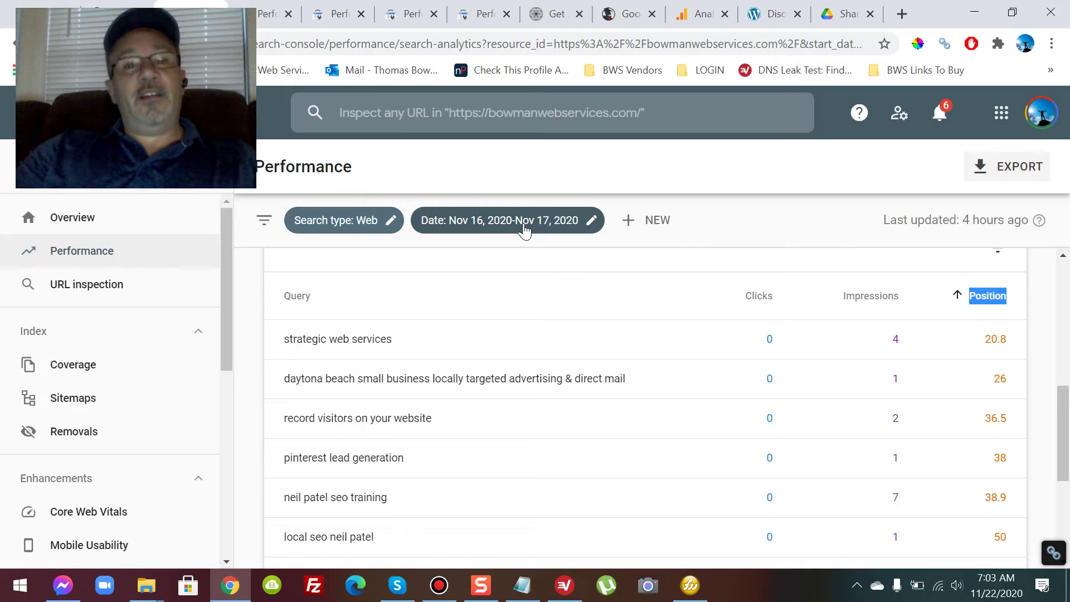
click(266, 22)
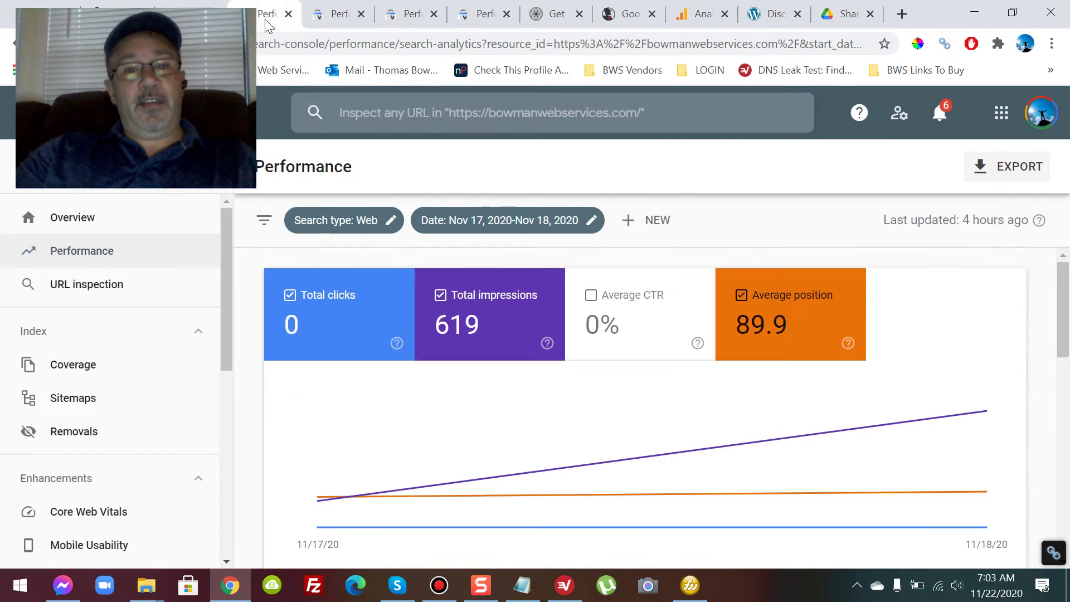
click(322, 16)
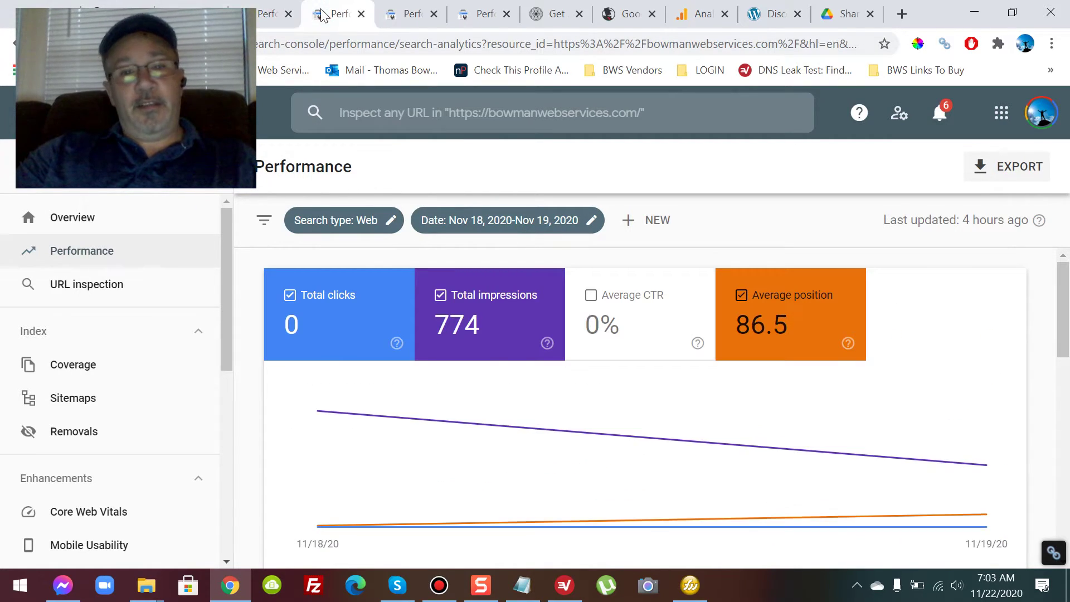
click(400, 12)
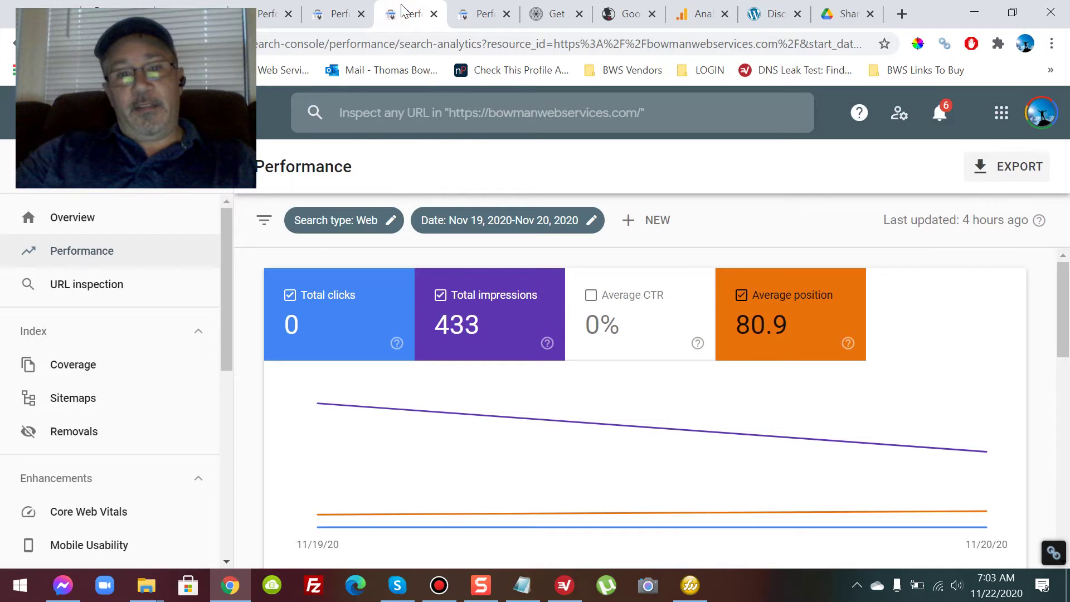
click(474, 17)
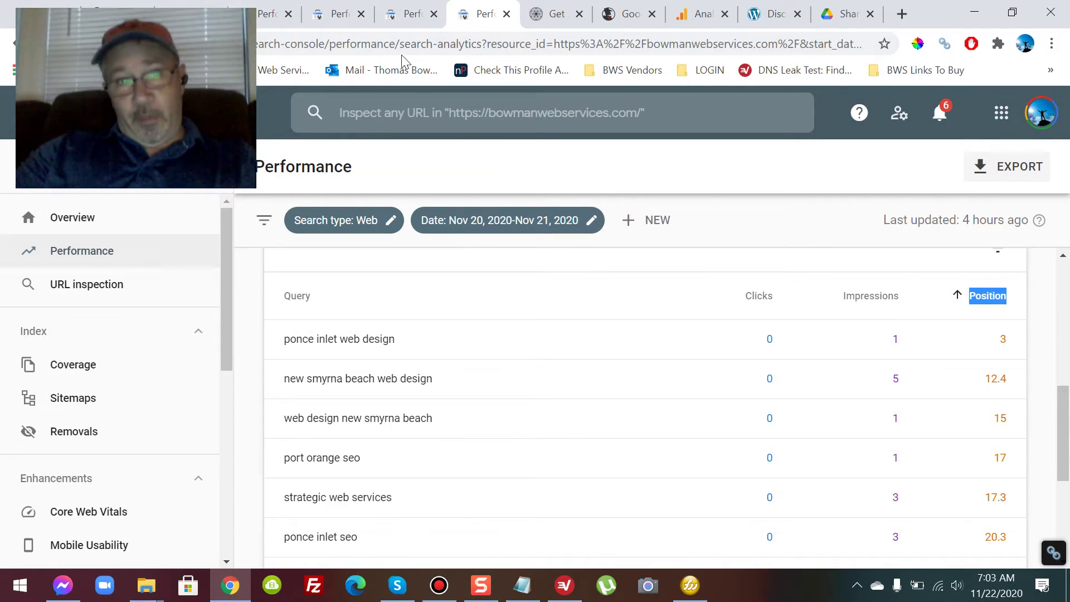
Step: Review the summary metrics and query positions in the Nov 16–17, 2020 Performance report
click(190, 14)
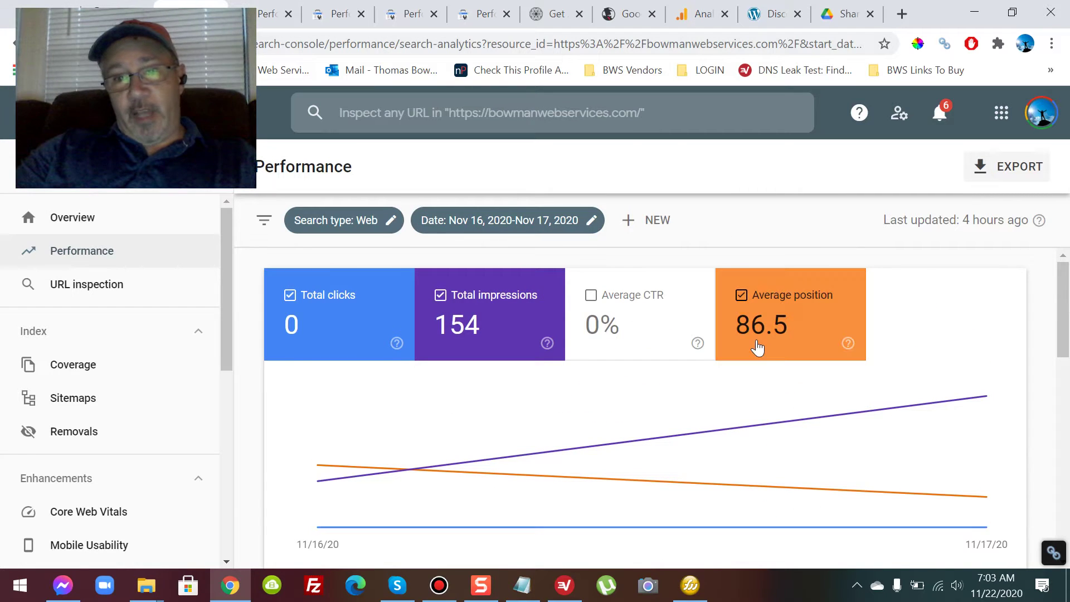
scroll(730, 371, down, 9)
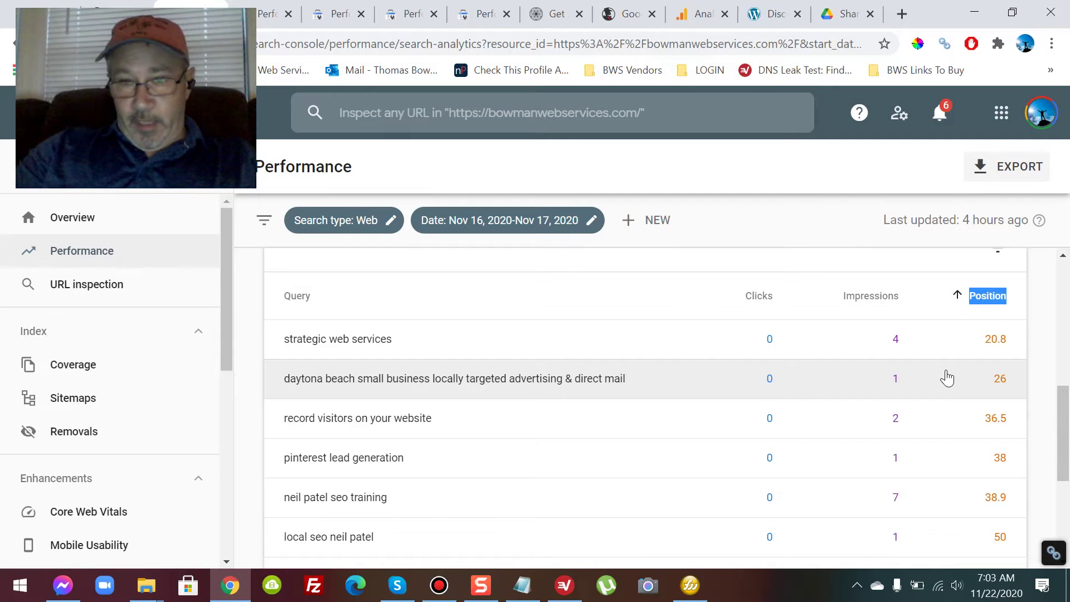
scroll(947, 378, up, 9)
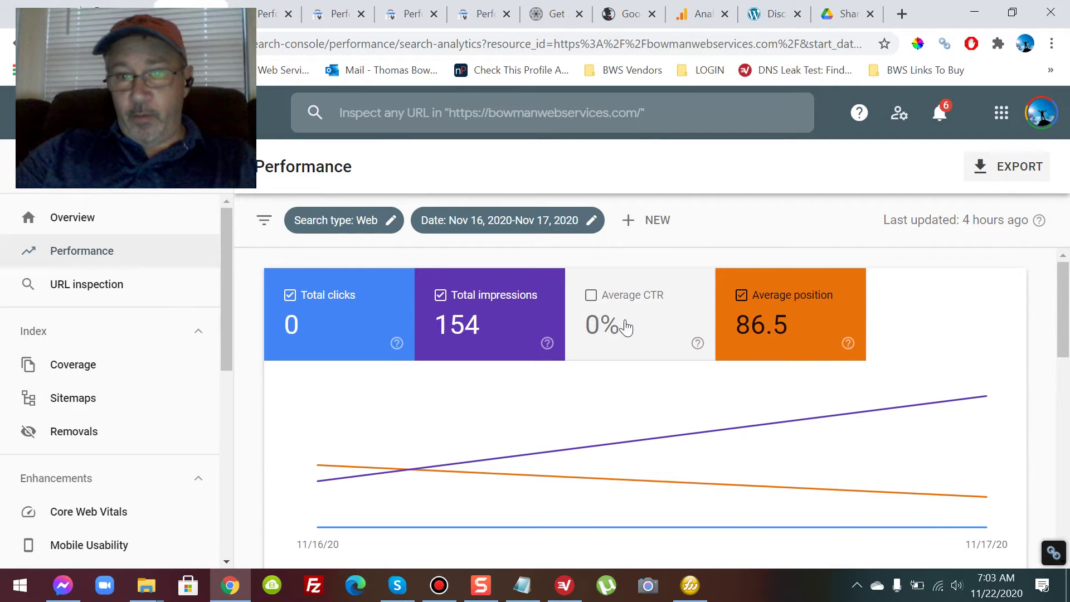
Step: Add the Average CTR metric to the Nov 16–17 report and keep its queries sorted by ascending position
click(634, 326)
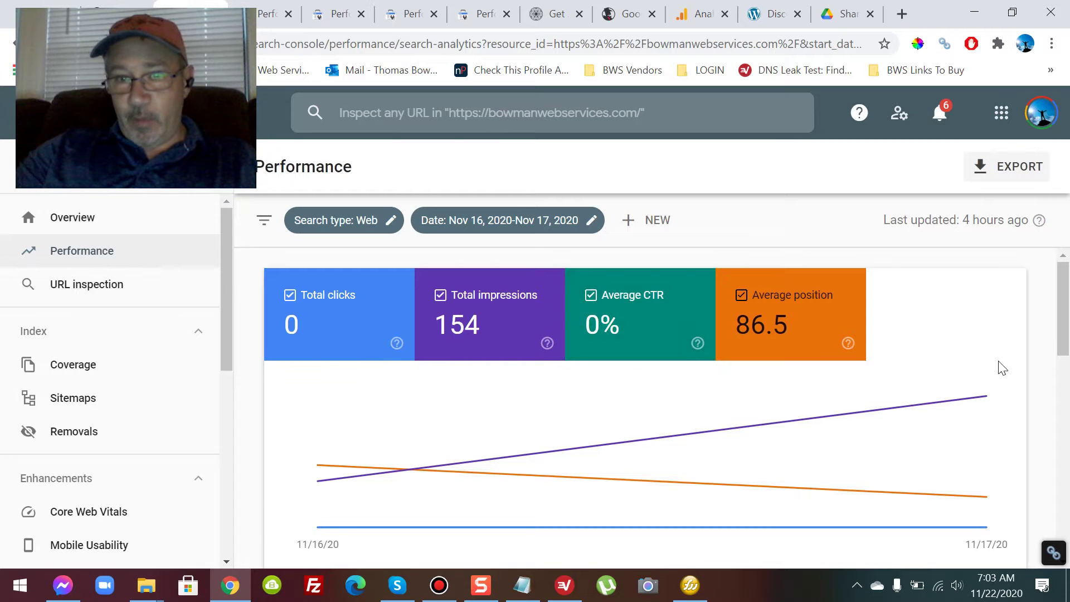
scroll(1002, 368, down, 8)
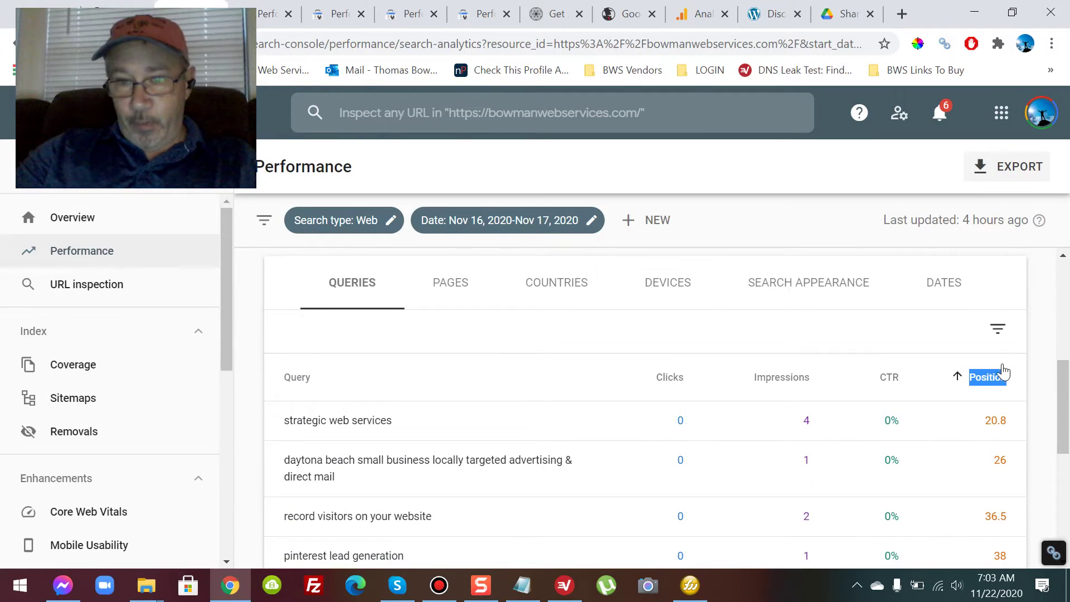
scroll(1003, 371, down, 1)
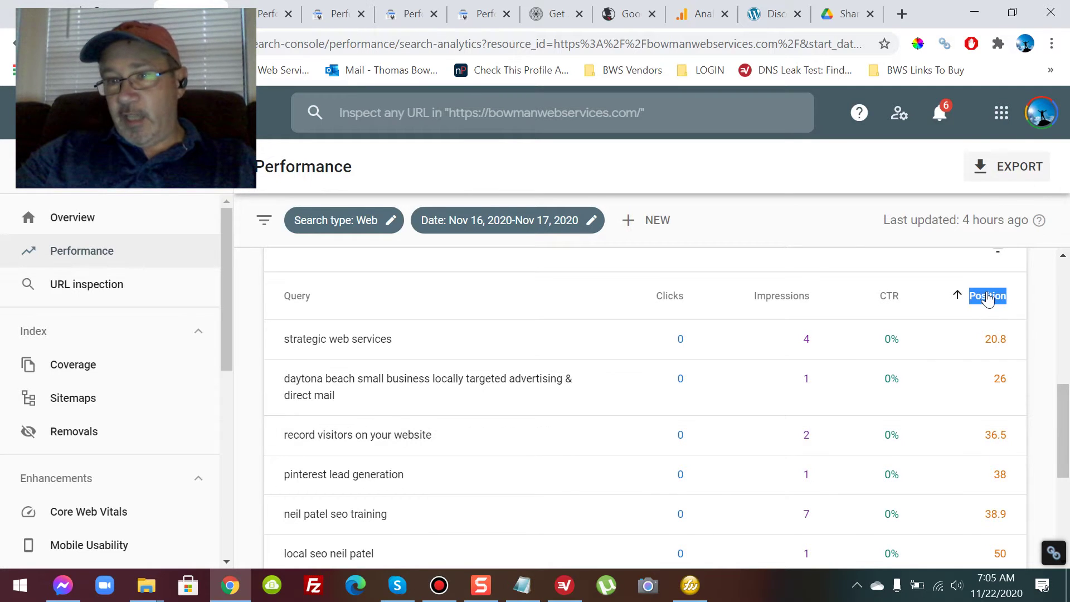
click(984, 296)
click(986, 297)
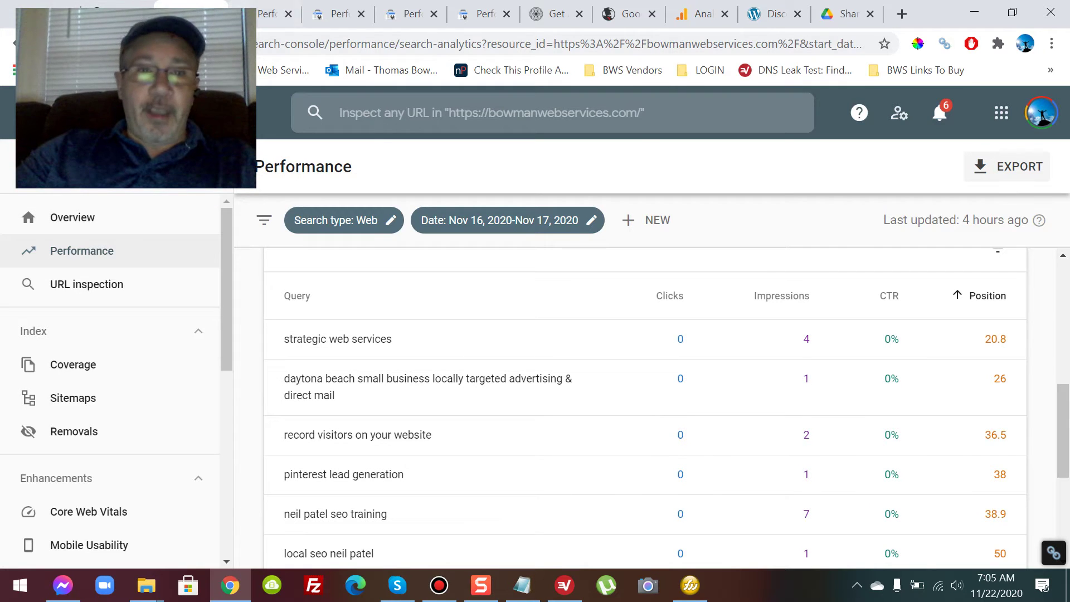
Step: Examine the query rankings in the Nov 17–18, 2020 Performance report
click(262, 15)
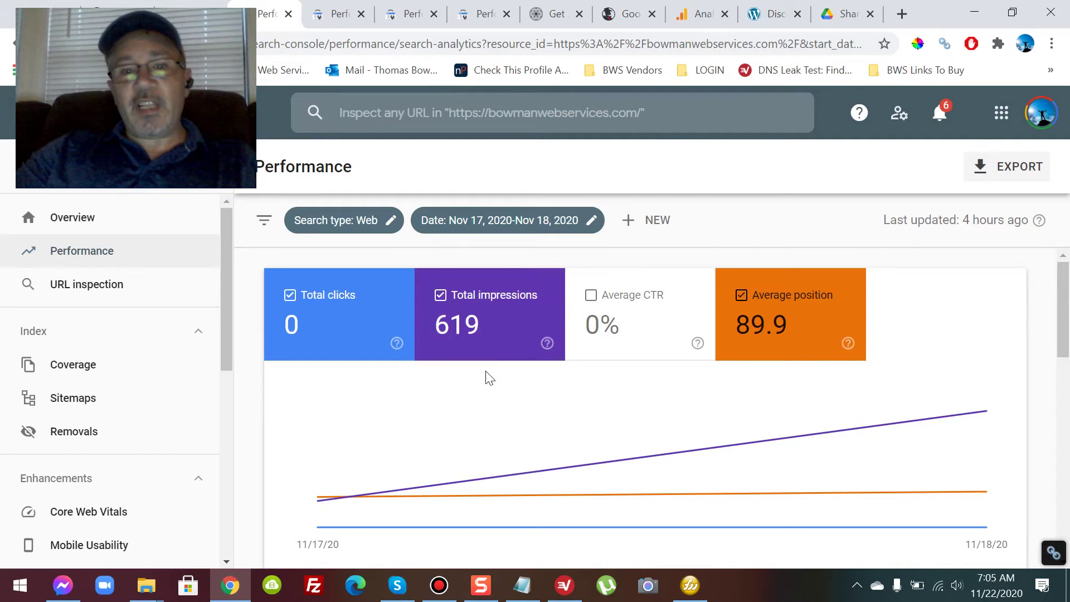
scroll(676, 373, down, 5)
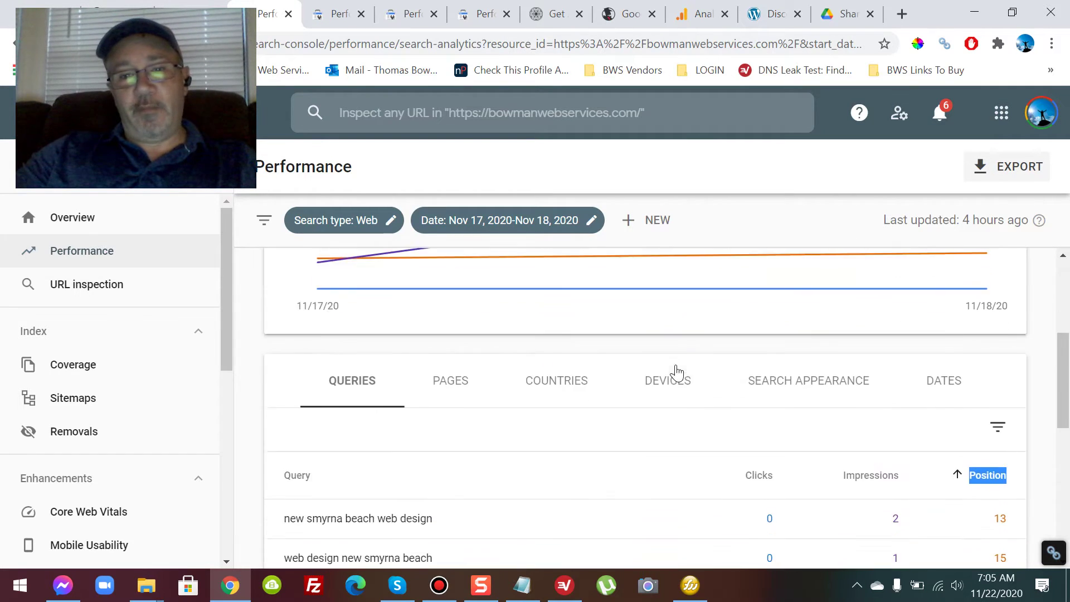
scroll(958, 411, down, 1)
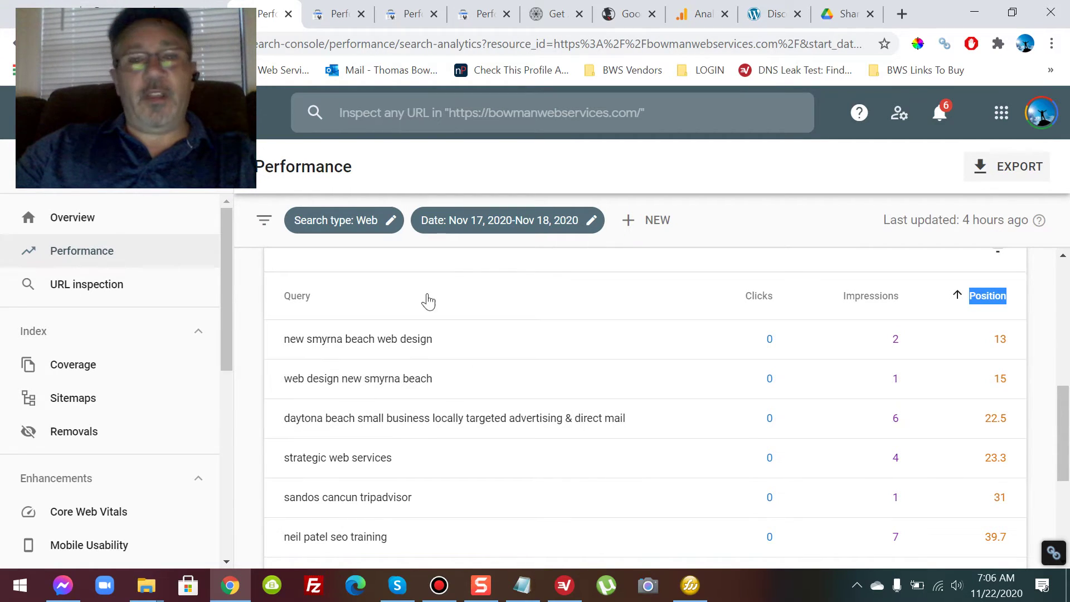
Step: Examine the Nov 18–19, 2020 report's summary metrics and query rankings, glancing at the Nov 19–20 report for comparison
click(321, 13)
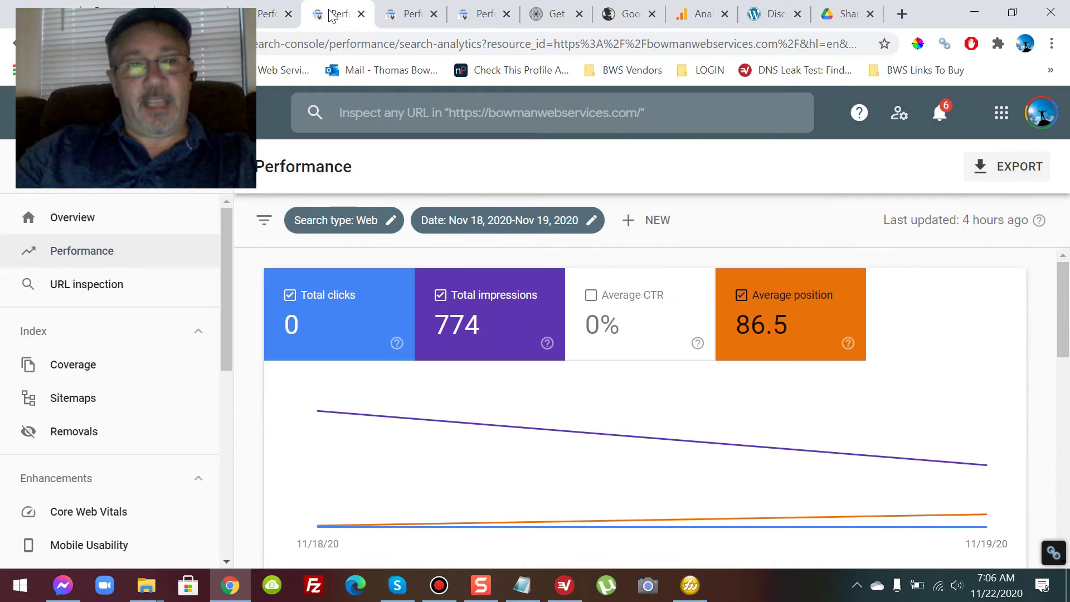
click(396, 16)
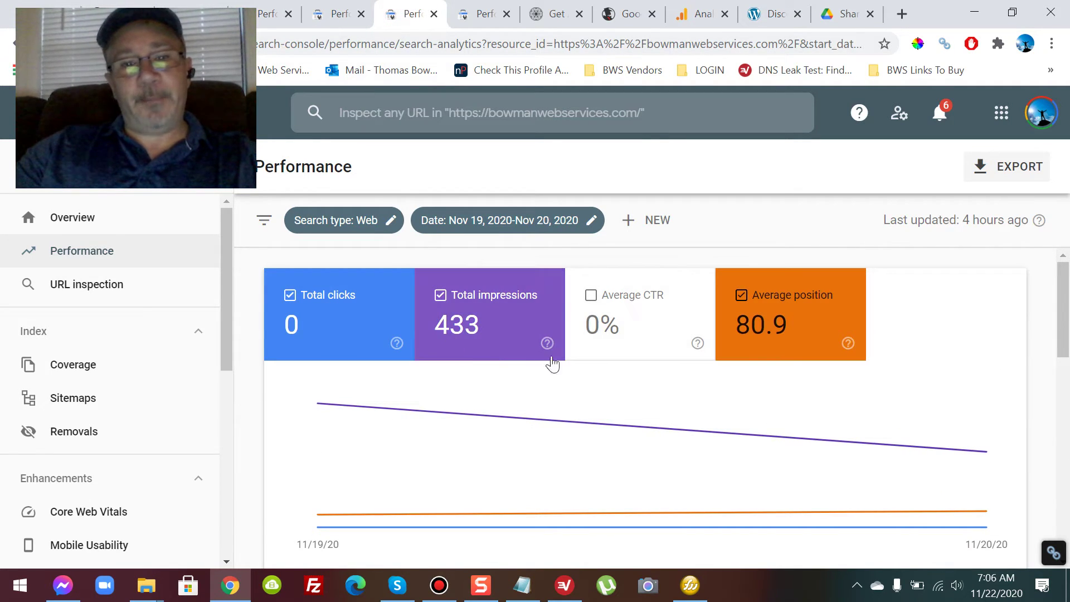
key(ctrl+shift+Tab)
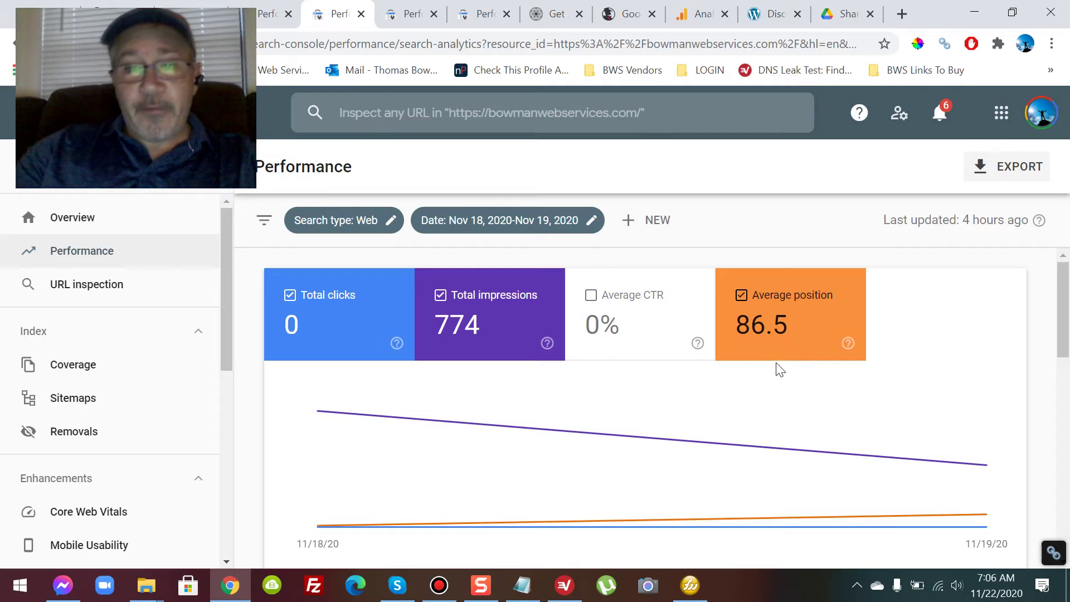
scroll(533, 423, down, 10)
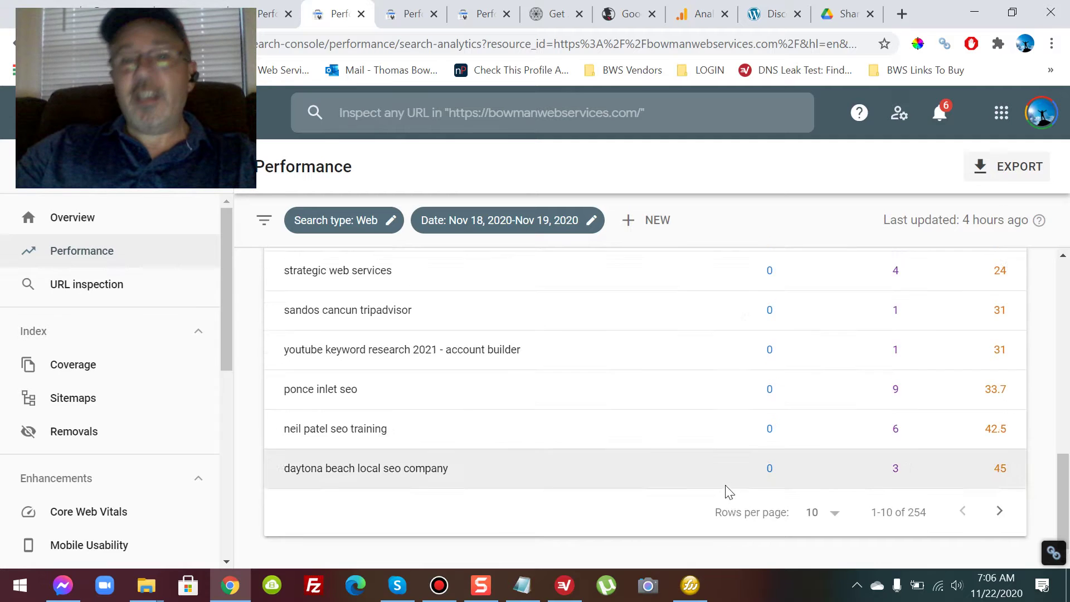
scroll(725, 510, up, 10)
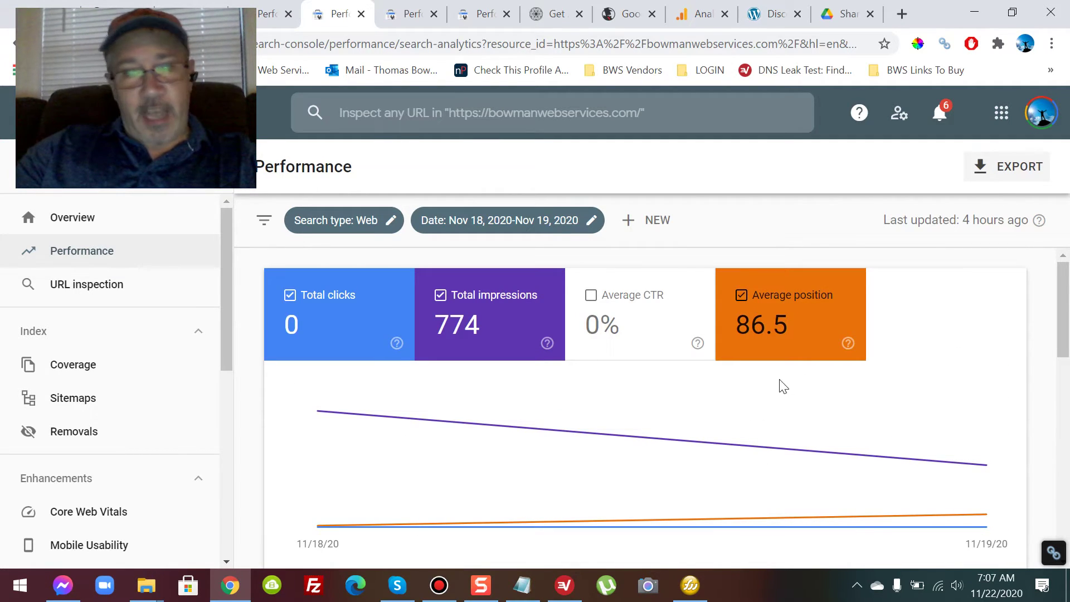
Step: Check the Nov 19–20, 2020 report's impressions and average position against the Nov 20–21 report
click(415, 15)
click(482, 15)
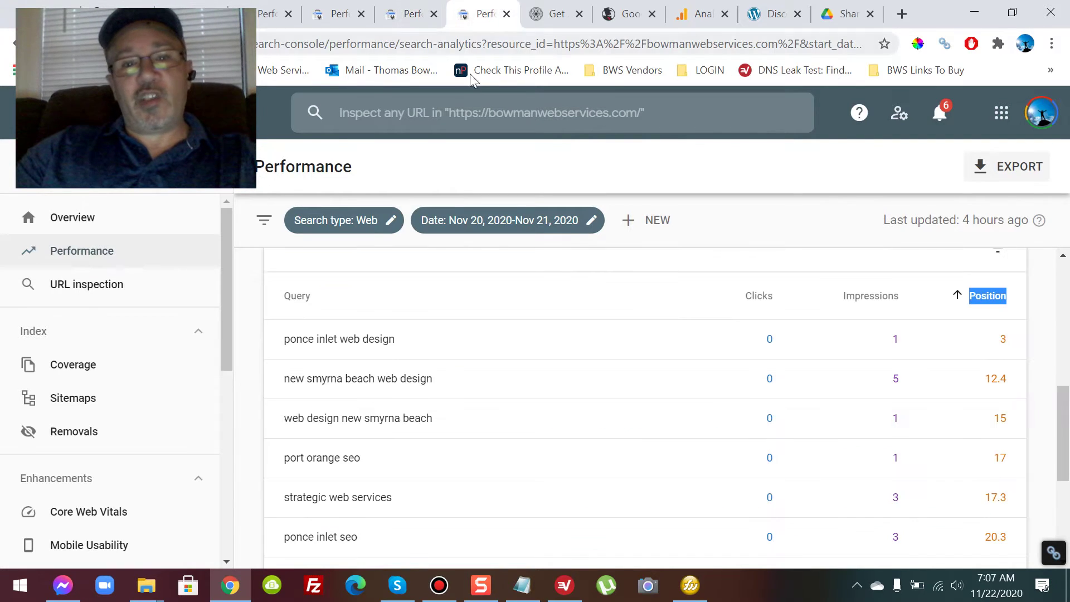
click(428, 19)
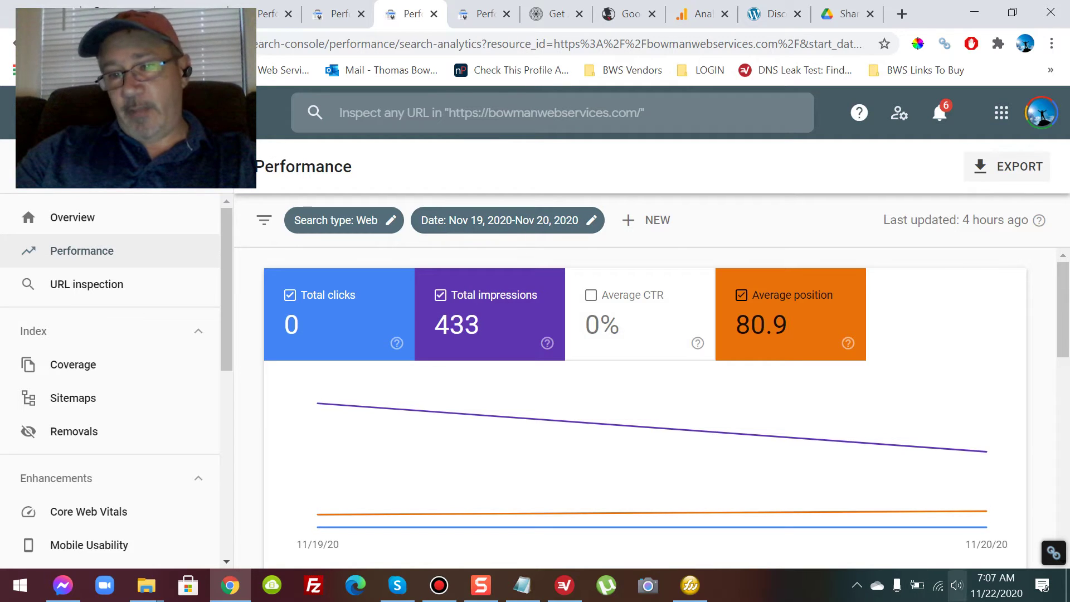
Step: Examine the Nov 20–21, 2020 report's summary metrics and its query list with impressions and positions
click(476, 18)
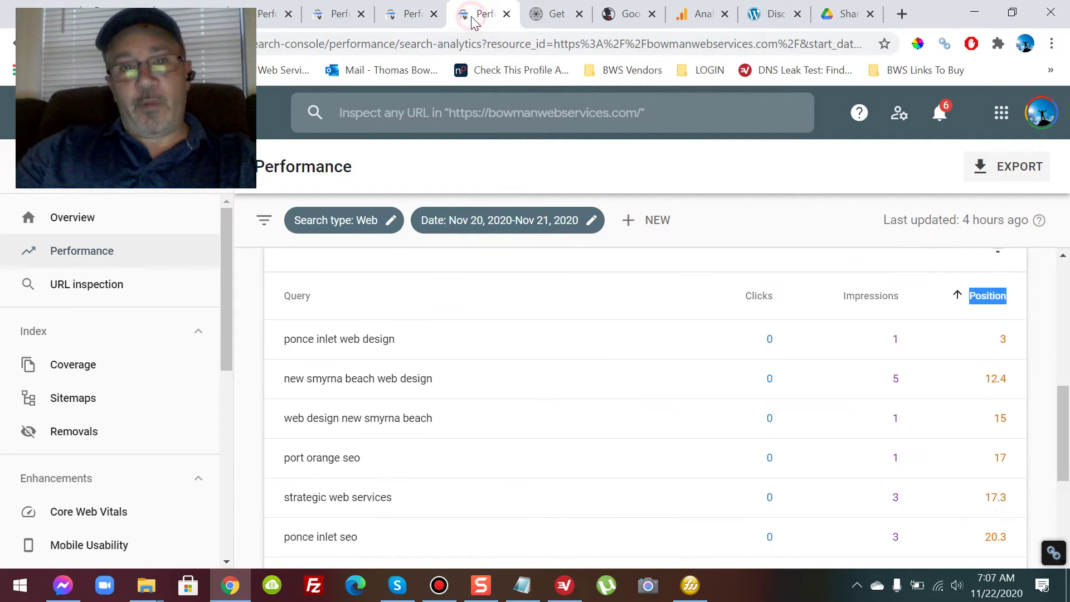
scroll(636, 346, up, 10)
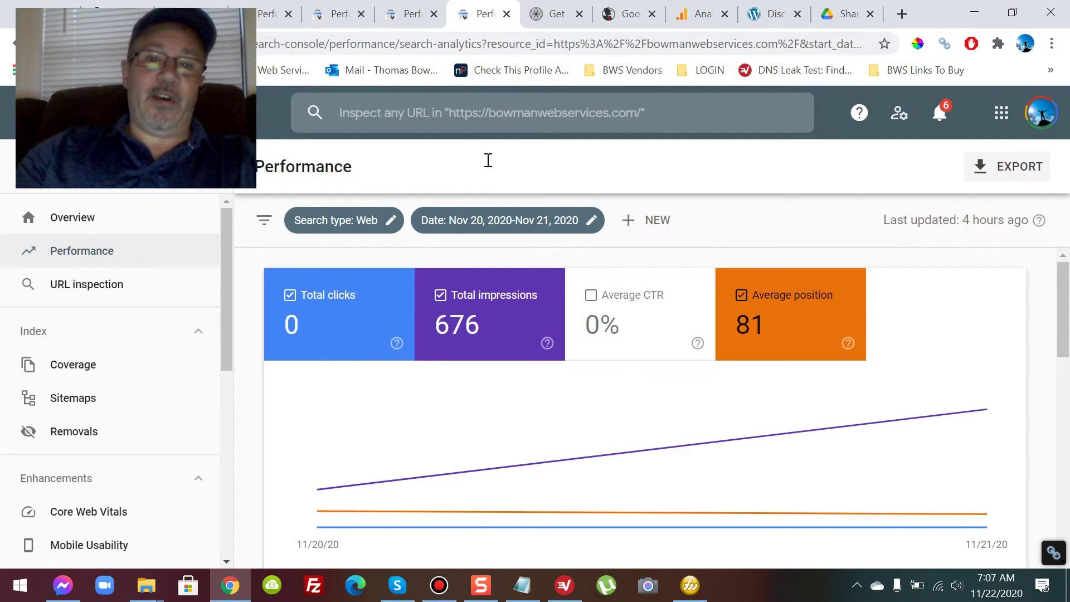
scroll(741, 423, down, 8)
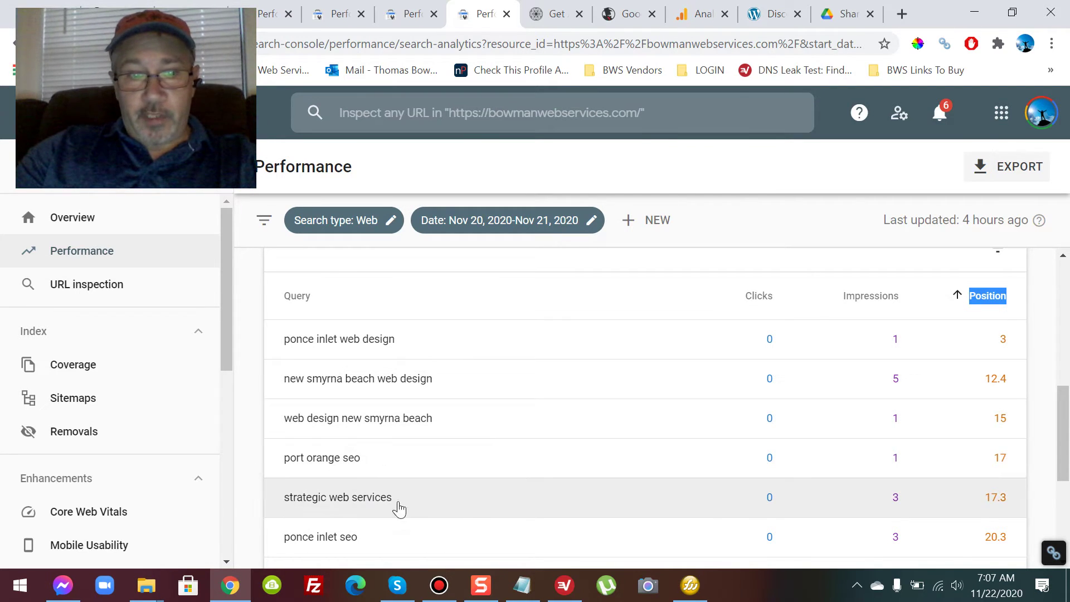
scroll(334, 519, down, 1)
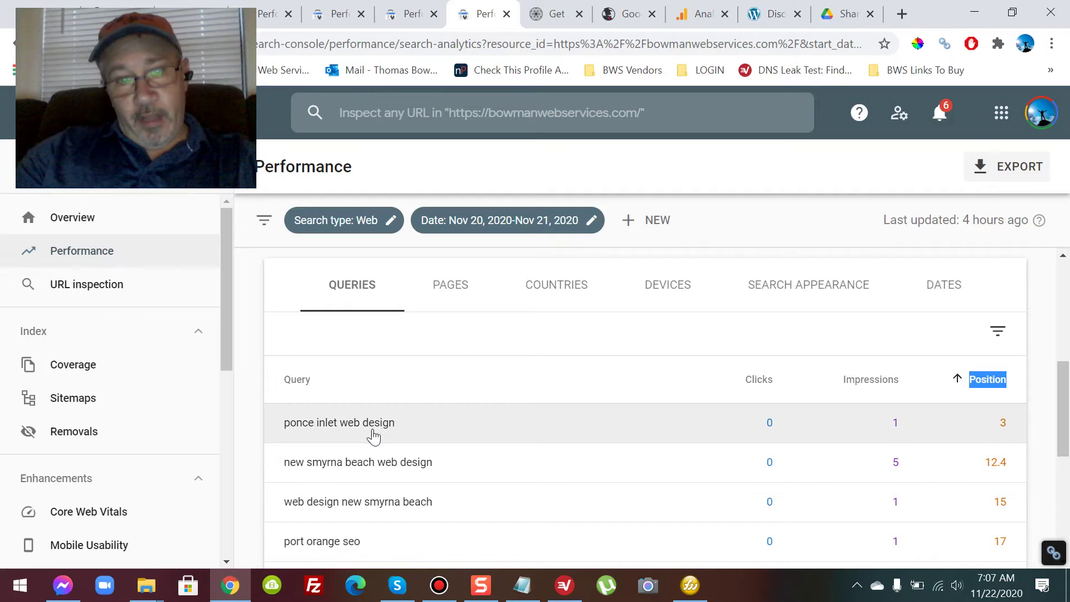
scroll(373, 434, down, 1)
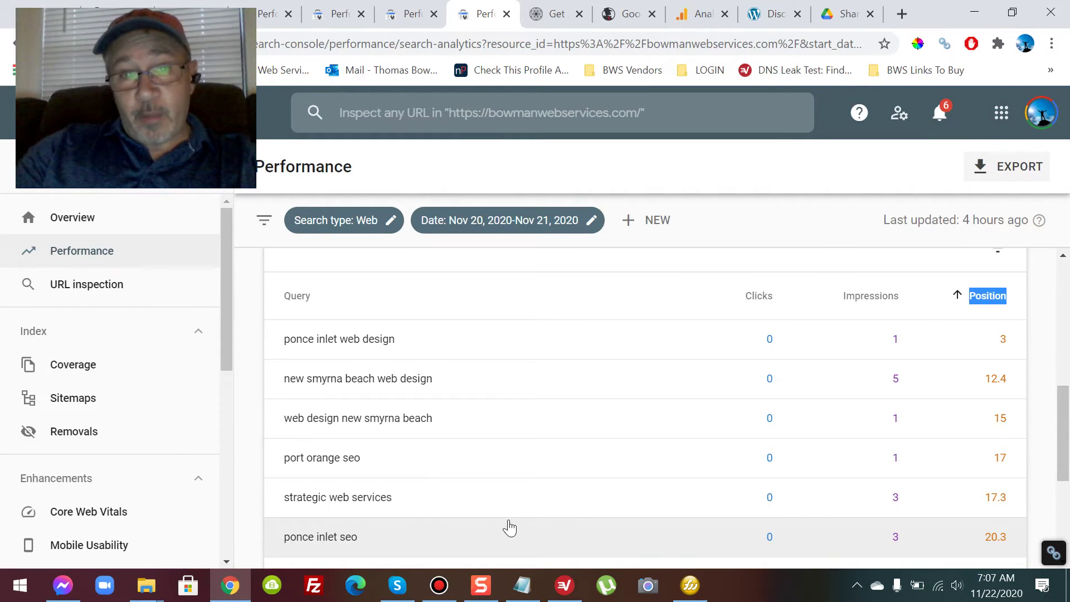
scroll(509, 527, down, 3)
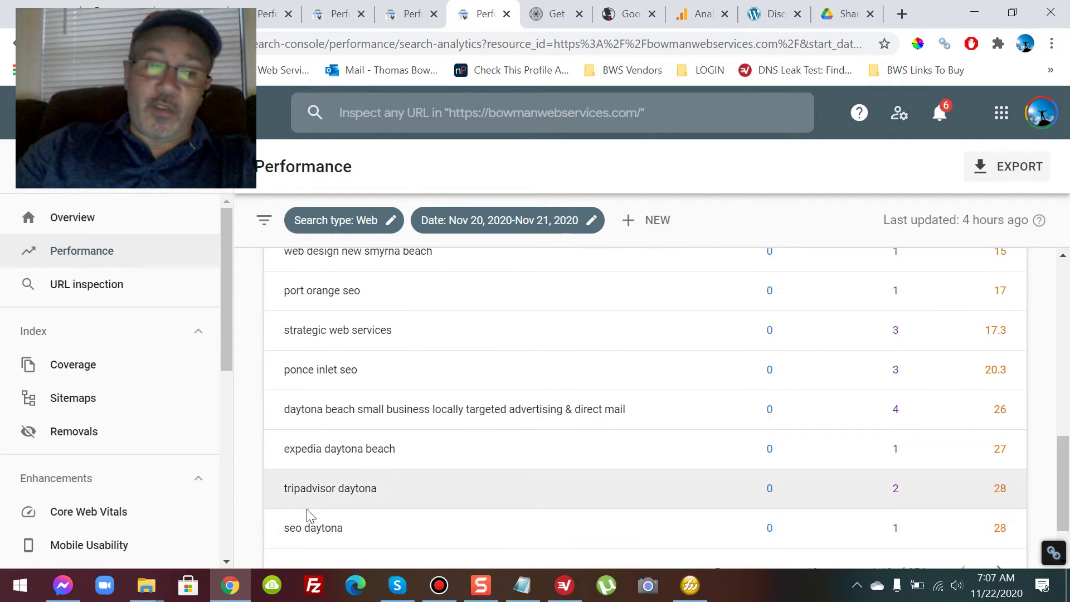
scroll(430, 368, up, 5)
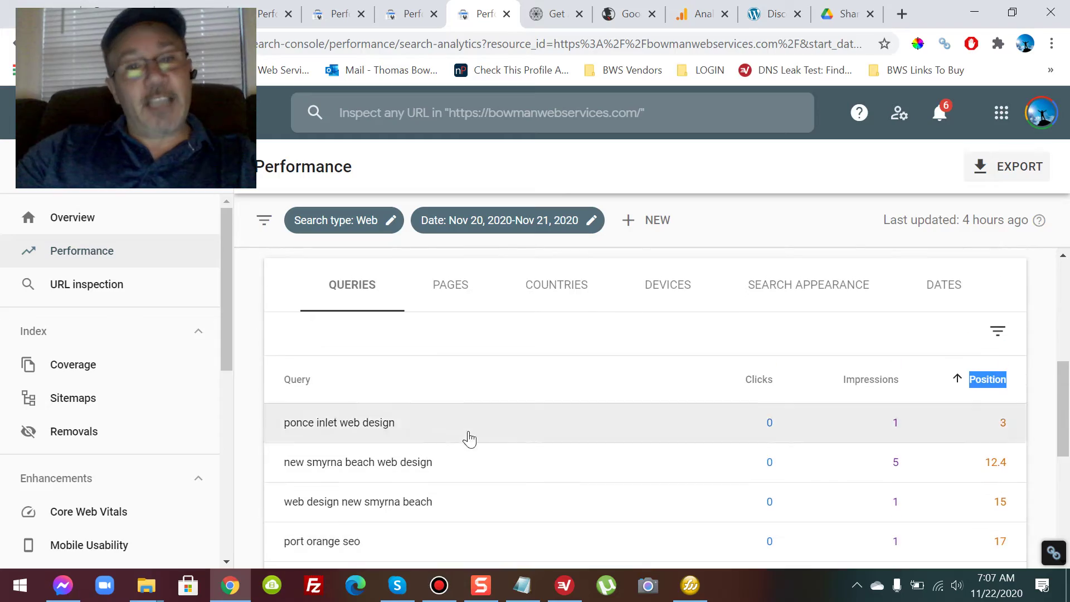
Step: Return to the website's home page and look over its marketing services sections and the footer's local city links
click(555, 14)
scroll(598, 376, down, 15)
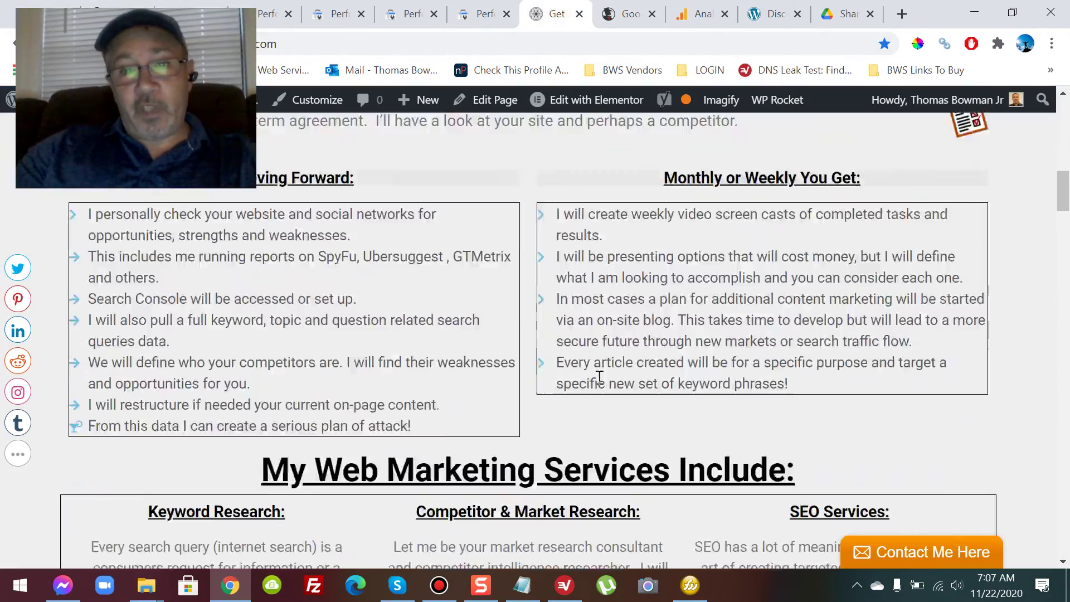
scroll(597, 376, down, 20)
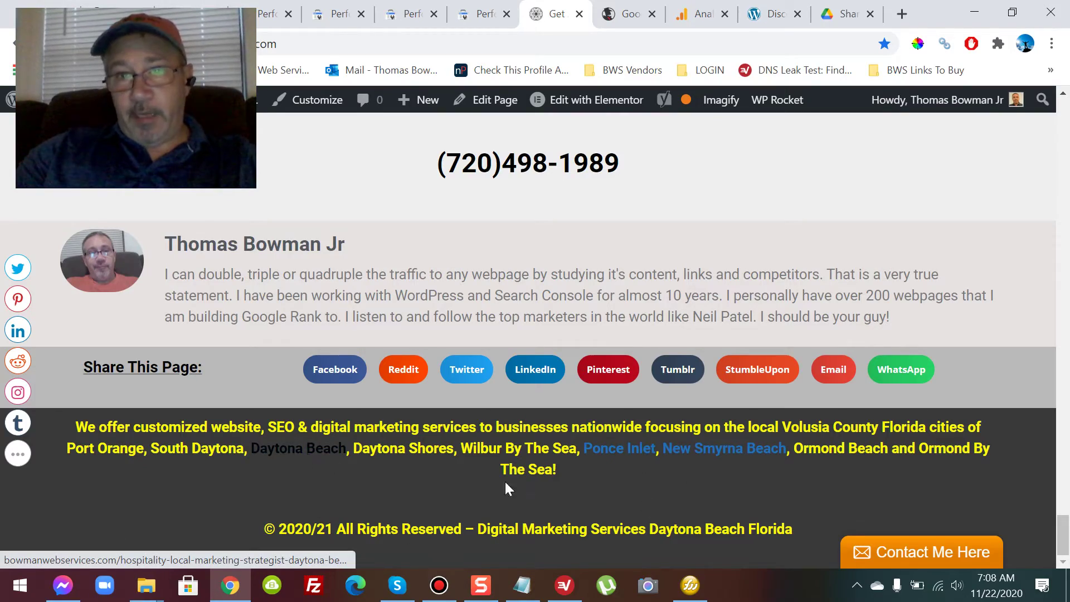
scroll(546, 491, up, 20)
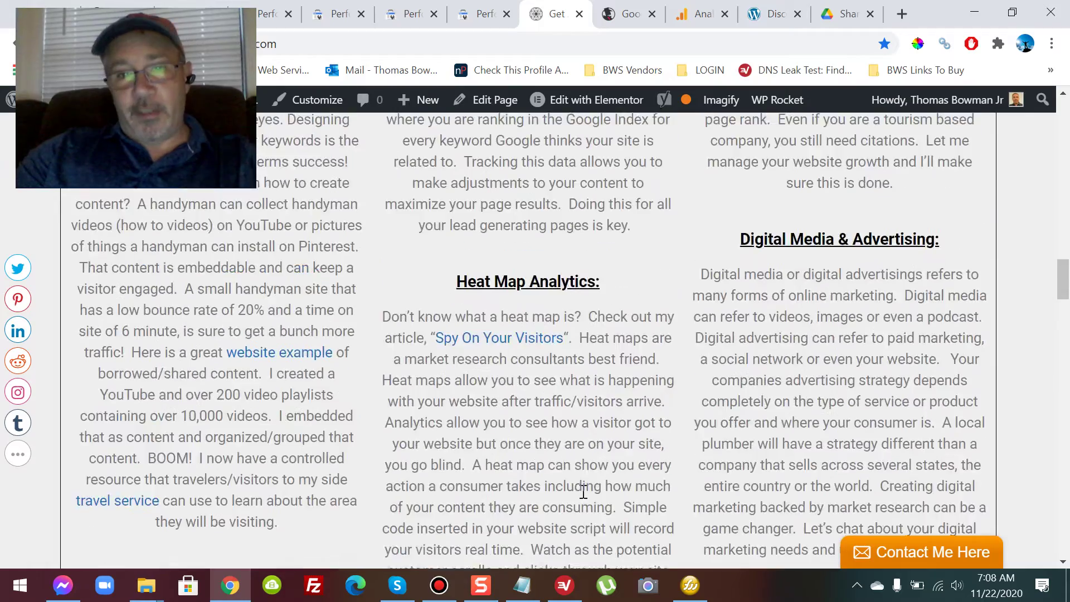
Step: Look over the home page's web marketing services sections, then return to its header
scroll(583, 485, up, 4)
scroll(583, 474, down, 8)
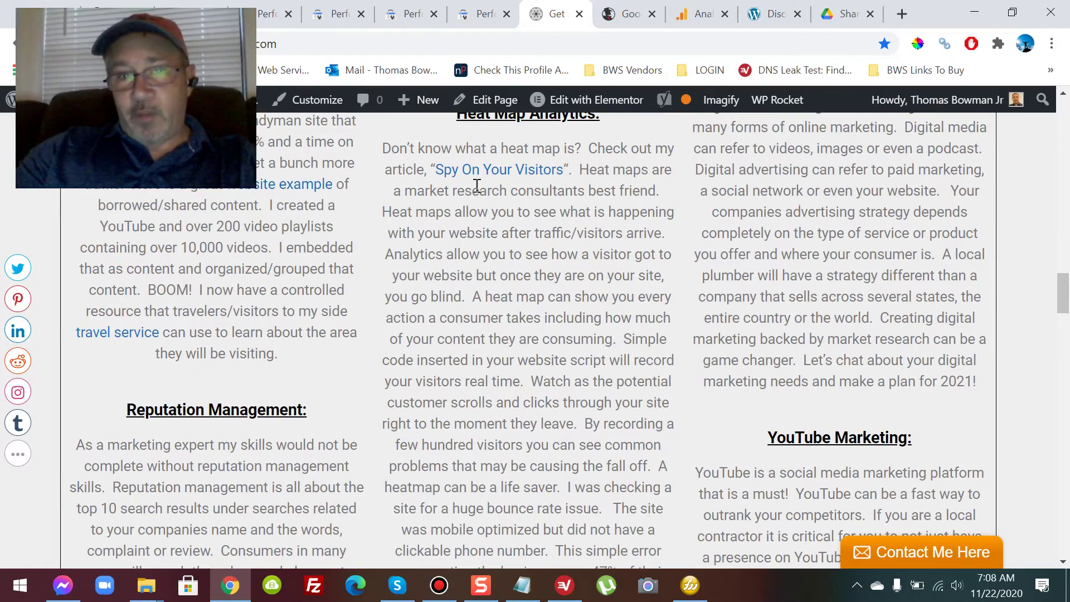
scroll(402, 410, up, 15)
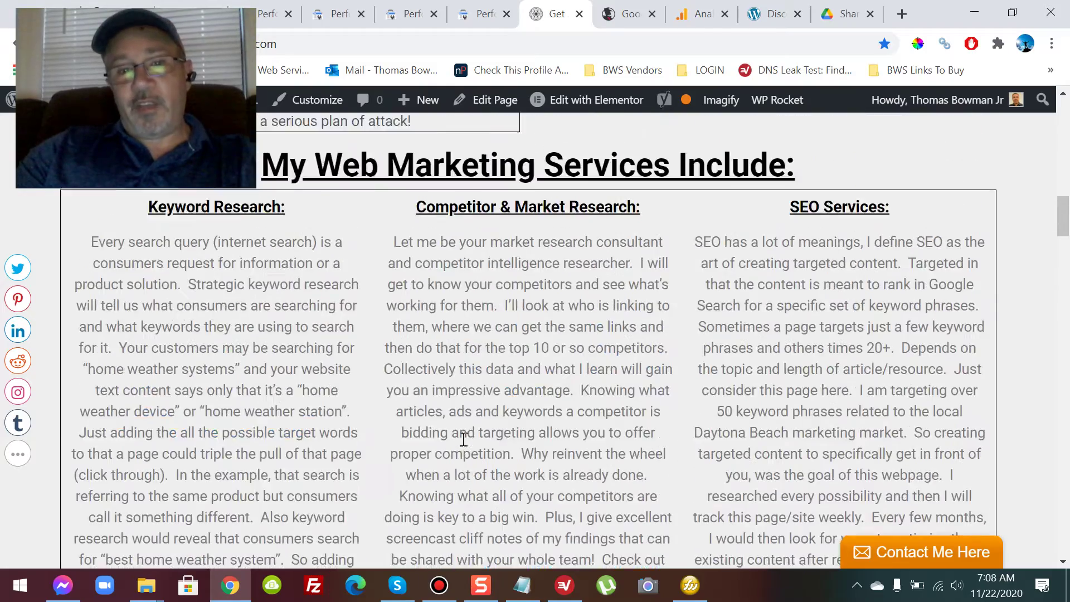
scroll(464, 439, up, 10)
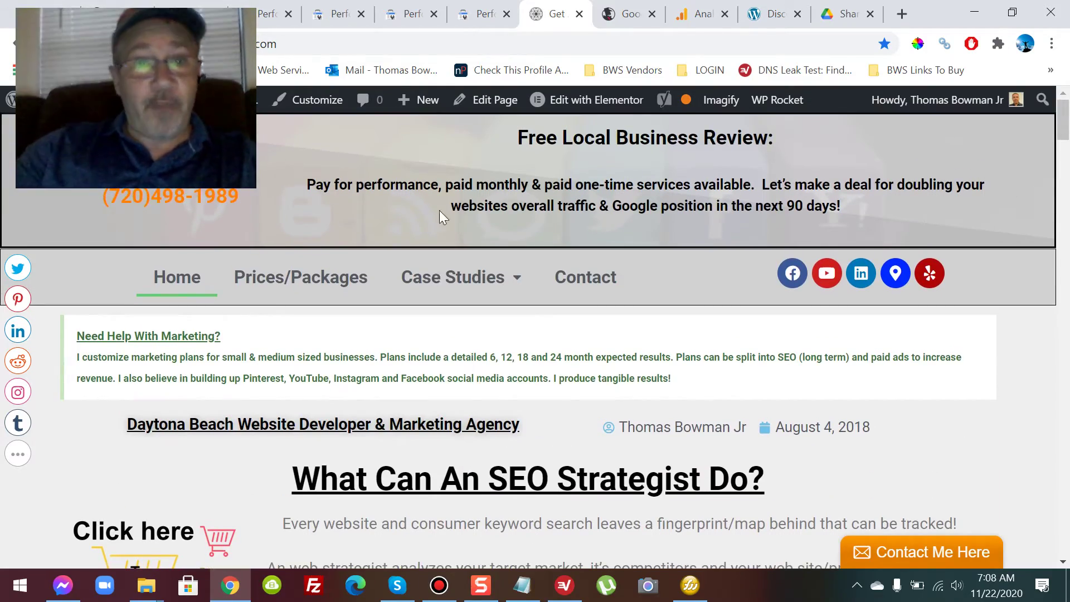
Step: Glance at the Nov 19–20, 2020 report's metrics and check the top-ranked queries in the Nov 20–21 report
click(440, 14)
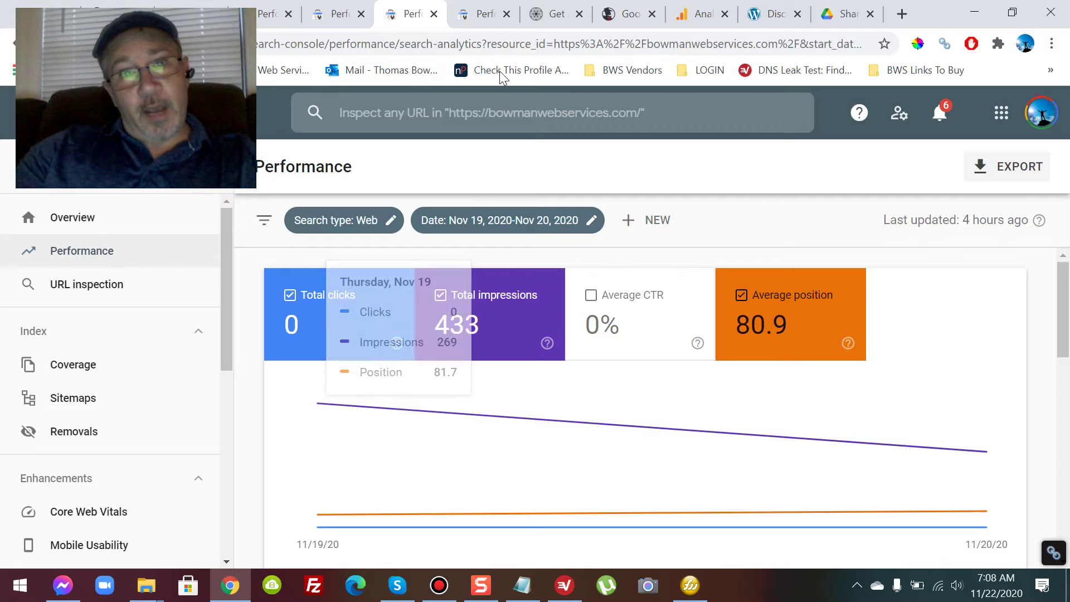
click(482, 13)
scroll(502, 316, down, 3)
scroll(505, 317, up, 2)
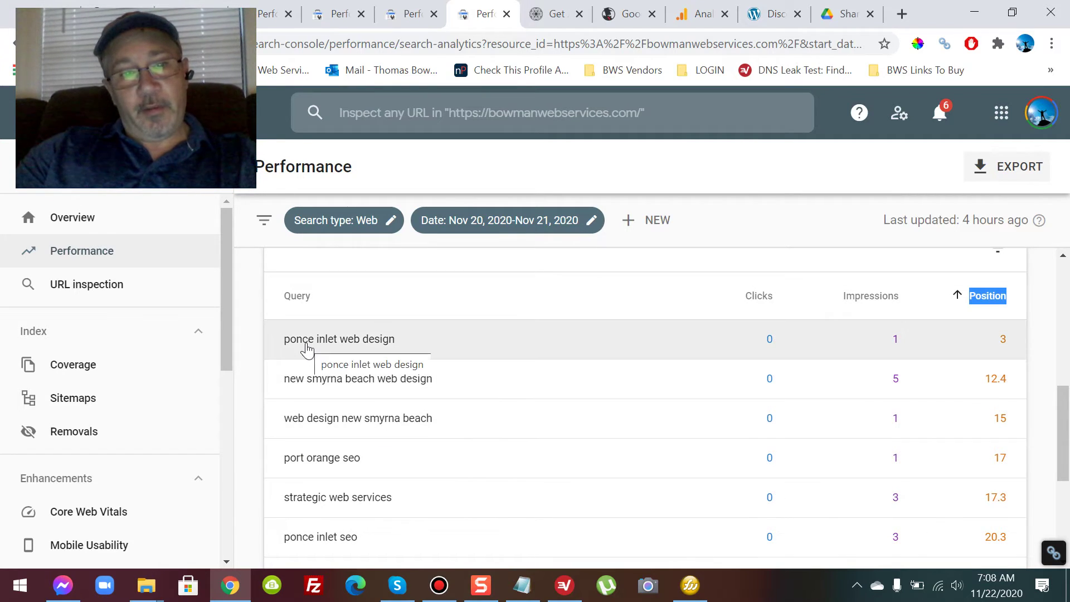
Step: Examine the Nov 16–17, 2020 report's query list by position and return to its performance chart
click(192, 13)
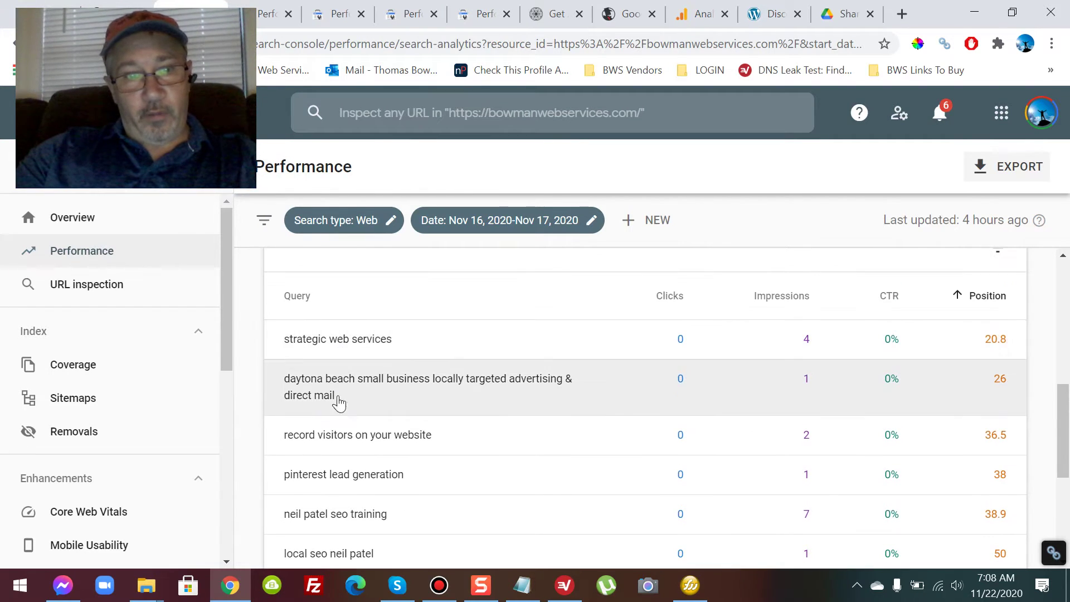
scroll(360, 442, down, 2)
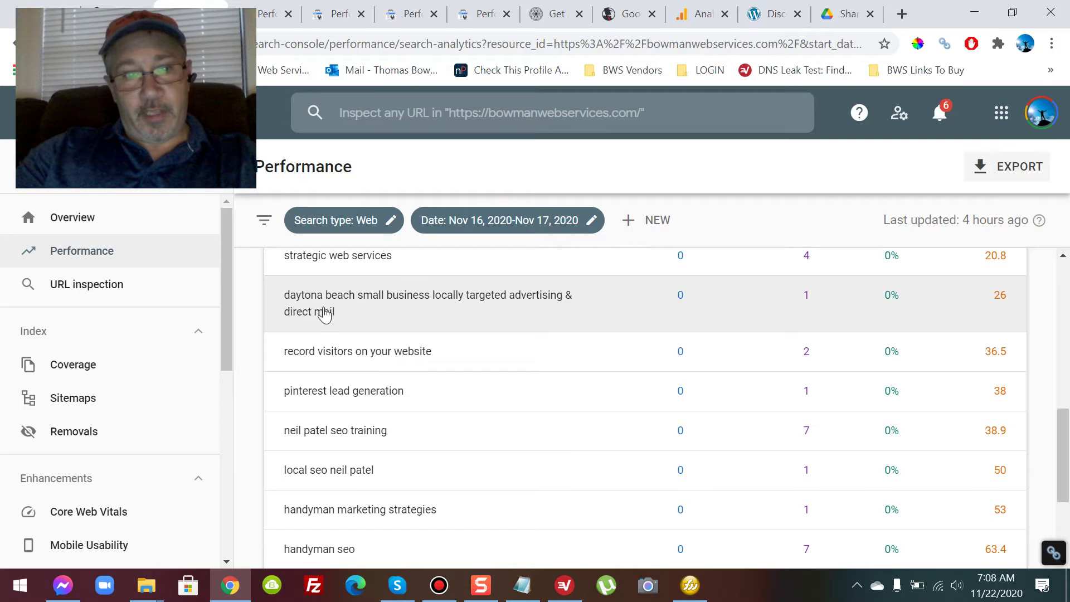
scroll(390, 446, down, 2)
scroll(401, 468, down, 1)
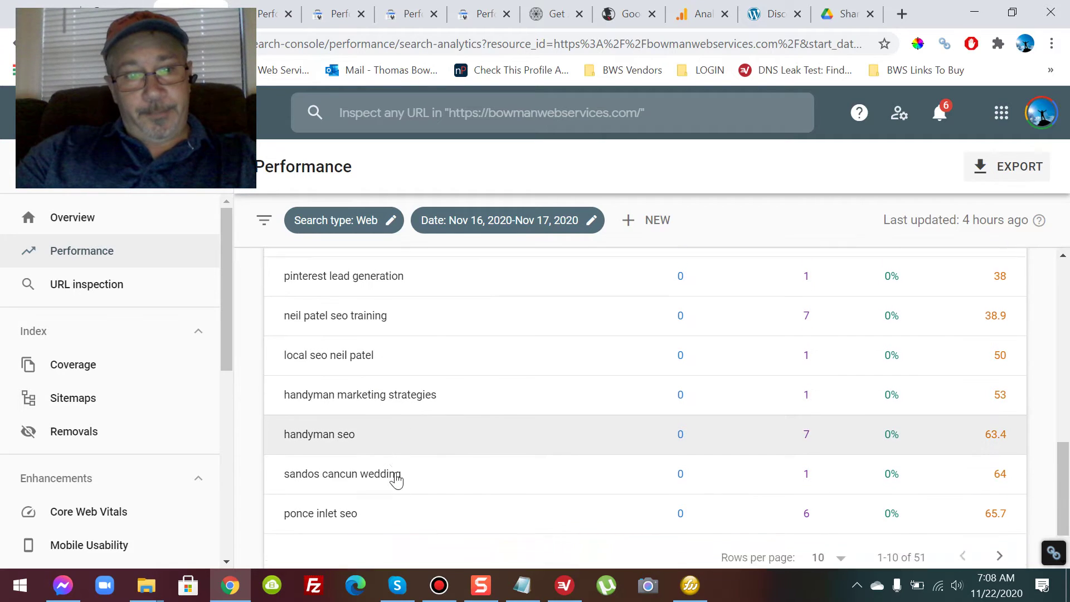
scroll(397, 480, down, 1)
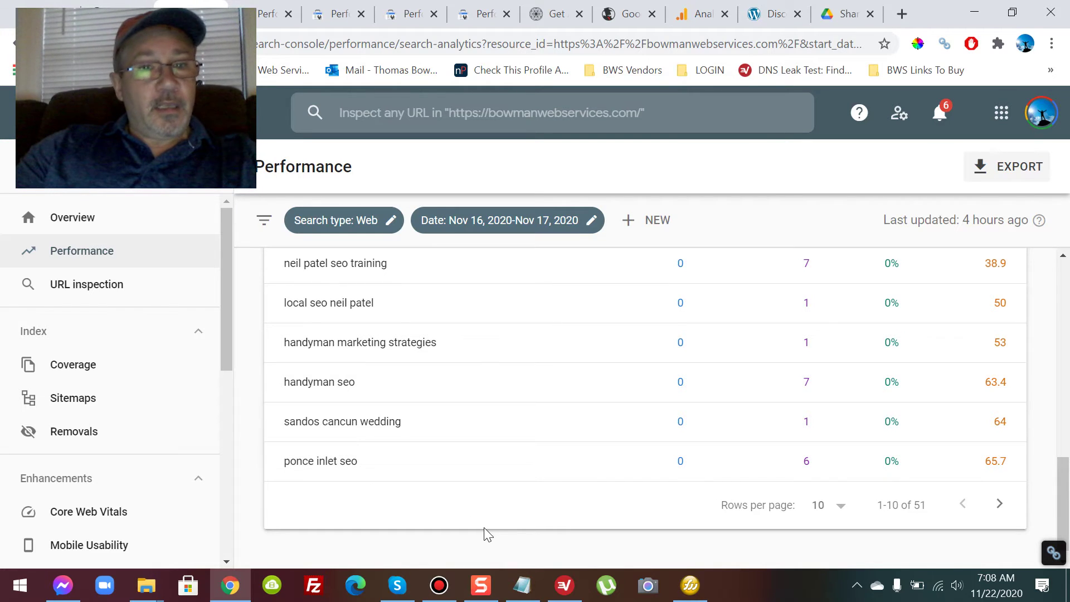
scroll(390, 503, up, 9)
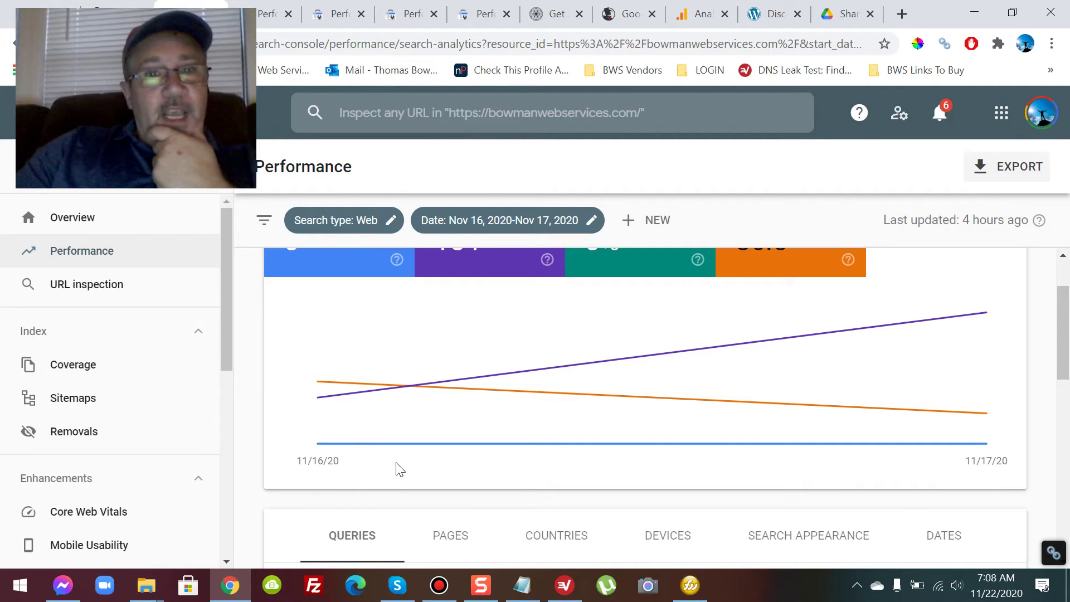
Step: Open the Search Console property list, then look over the Cancun and Cozumel sections on the travel website's home page
click(134, 167)
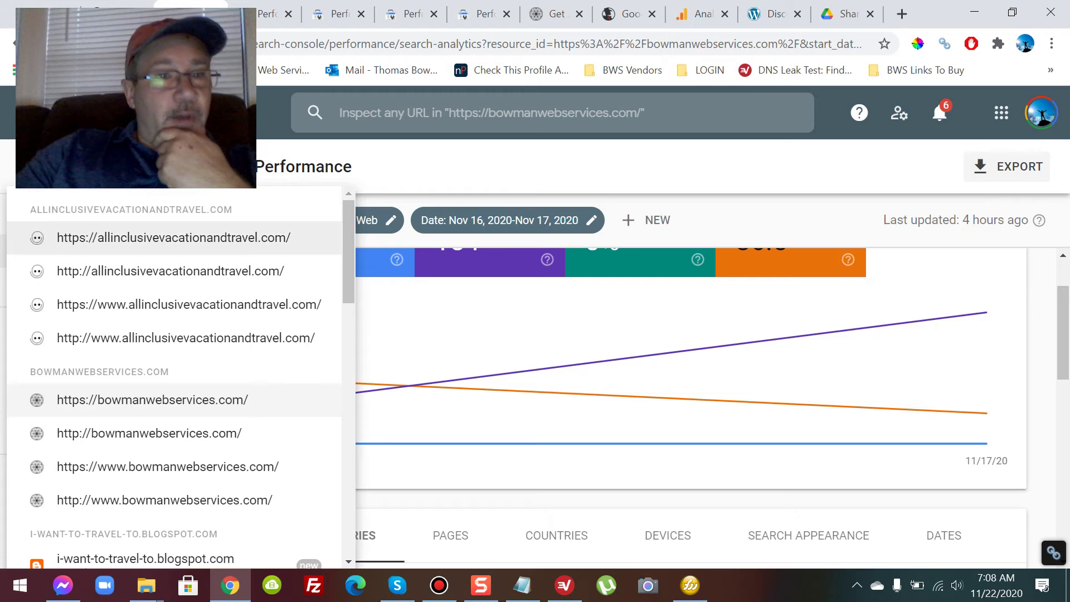
click(846, 13)
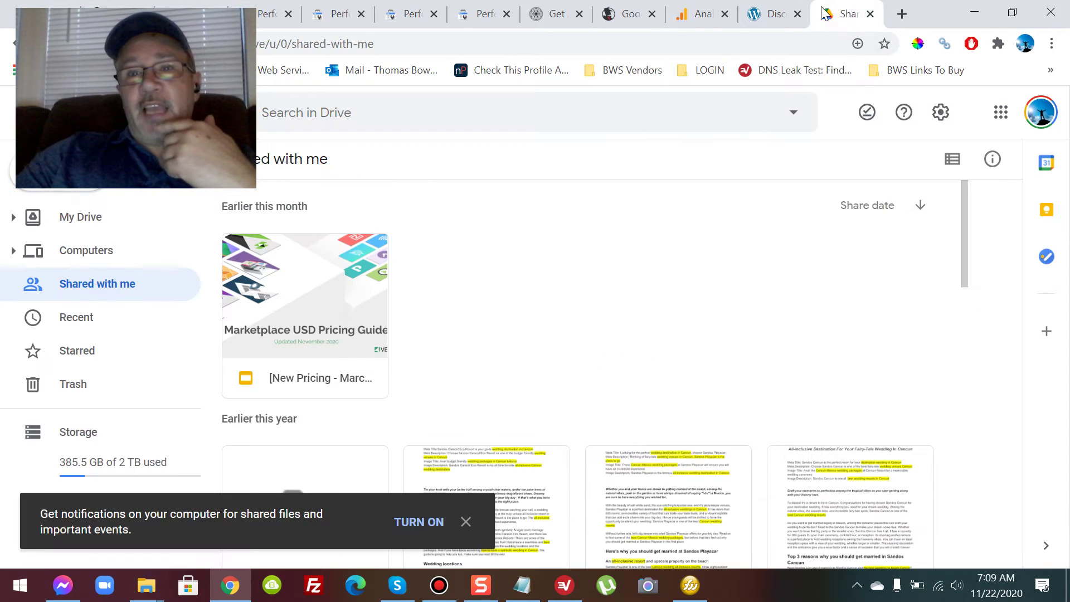
click(775, 16)
scroll(687, 426, down, 5)
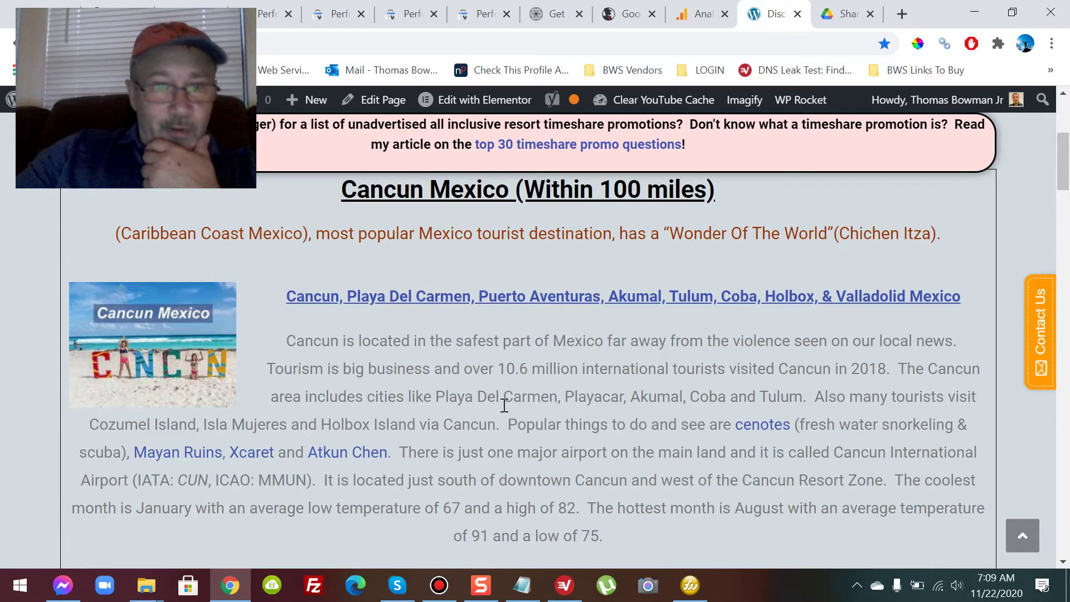
scroll(500, 408, down, 9)
scroll(497, 411, up, 14)
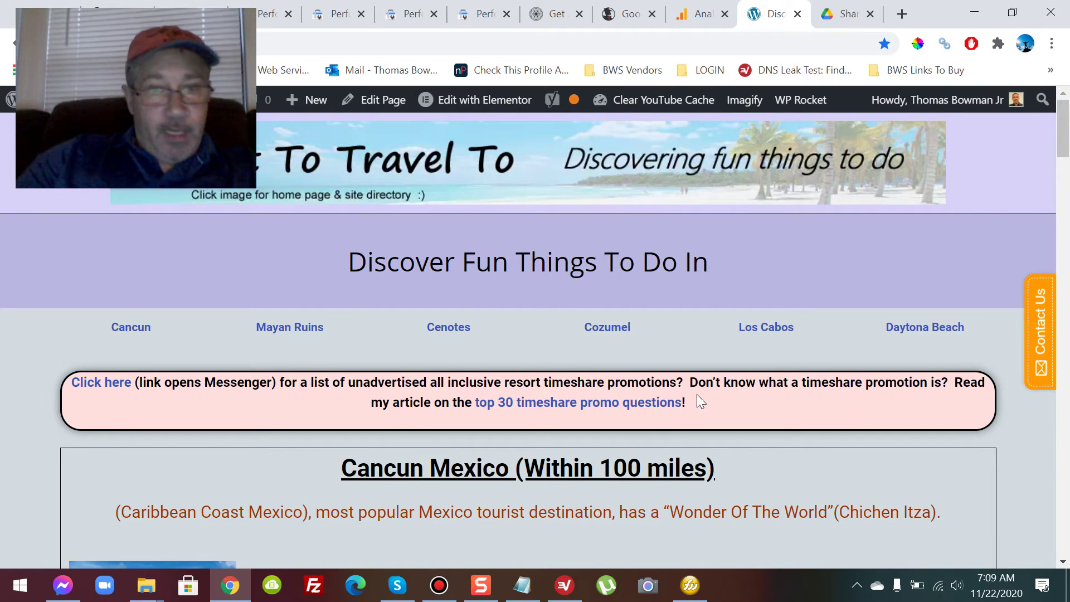
scroll(654, 415, down, 15)
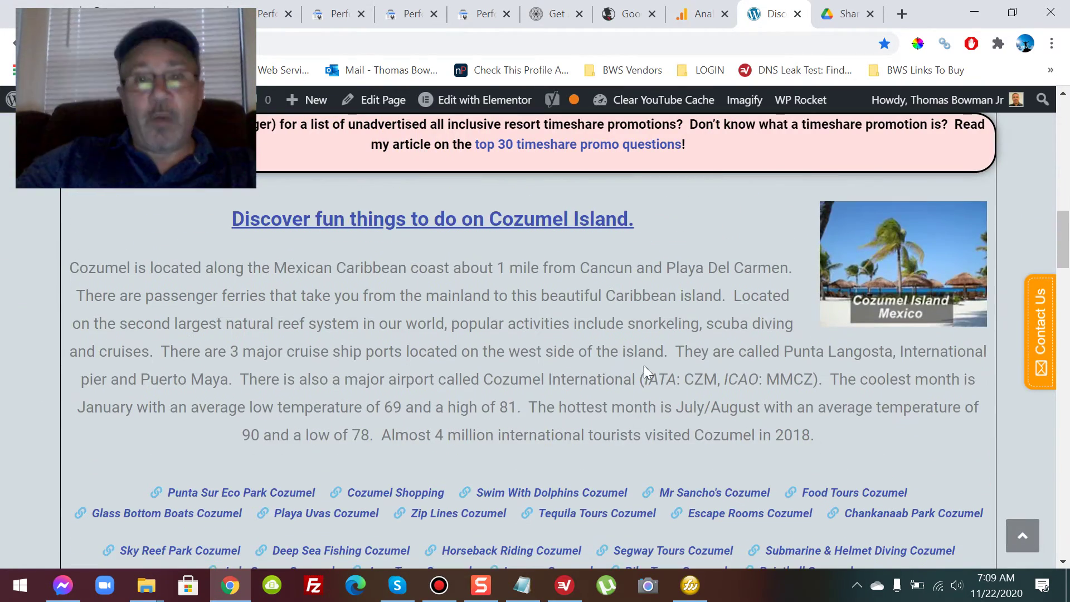
Step: Return to Search Console and check the impressions and position trend in the Nov 18–19, 2020 report
click(240, 14)
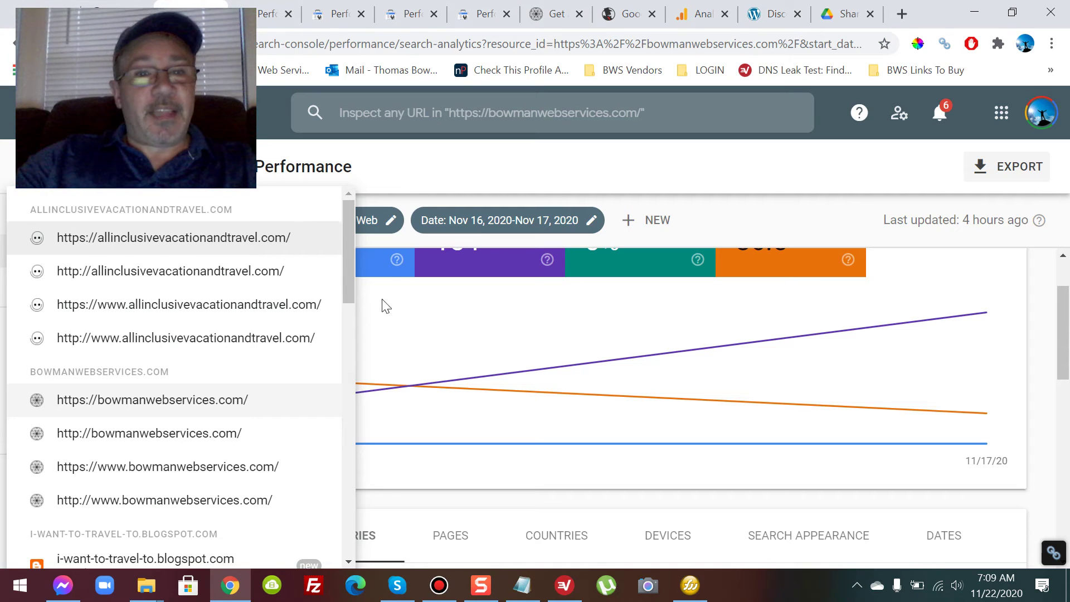
click(337, 14)
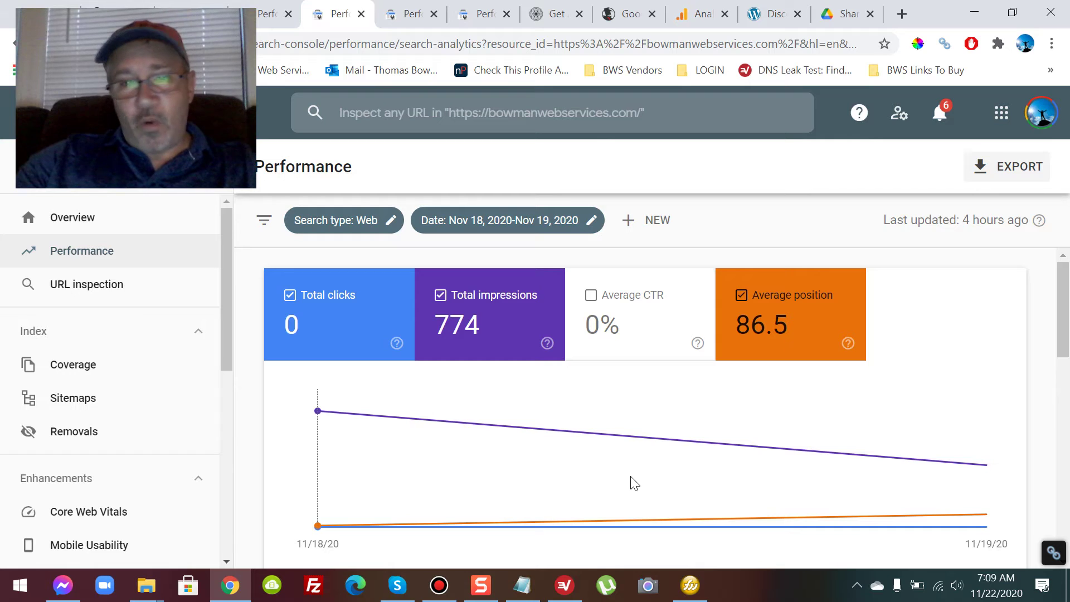
mouse_move(634, 482)
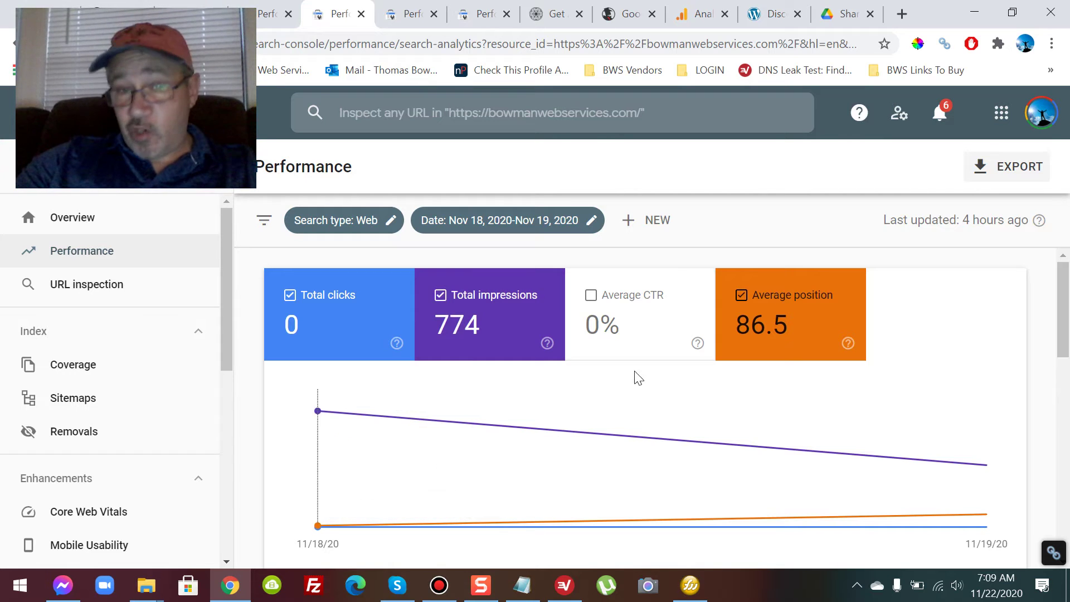
mouse_move(711, 466)
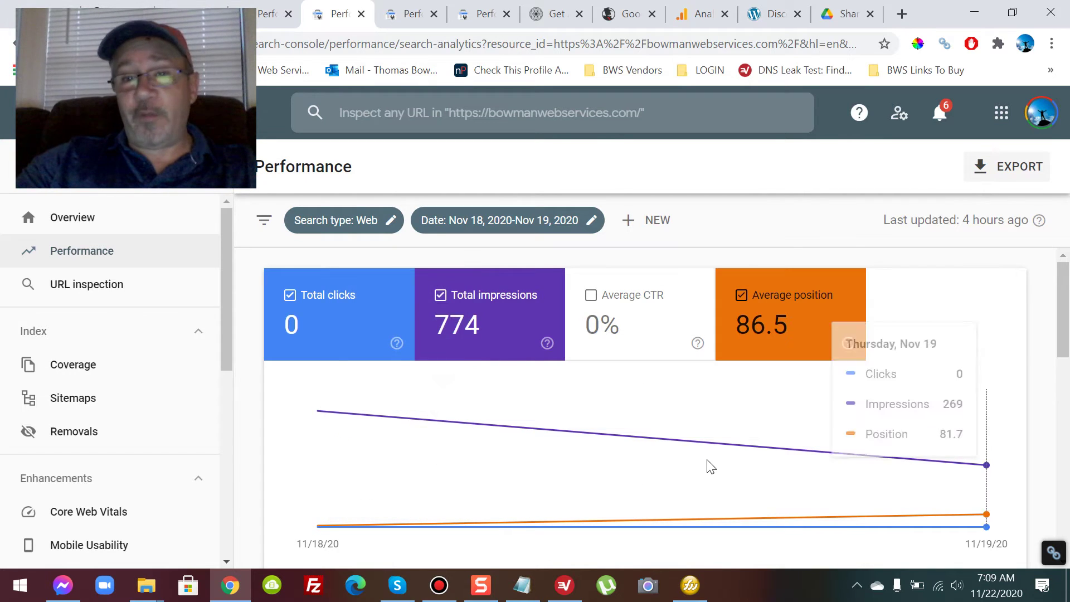
Step: Read through the first page of queries and positions in the Nov 20–21, 2020 report
click(474, 16)
scroll(487, 394, down, 3)
scroll(423, 334, up, 3)
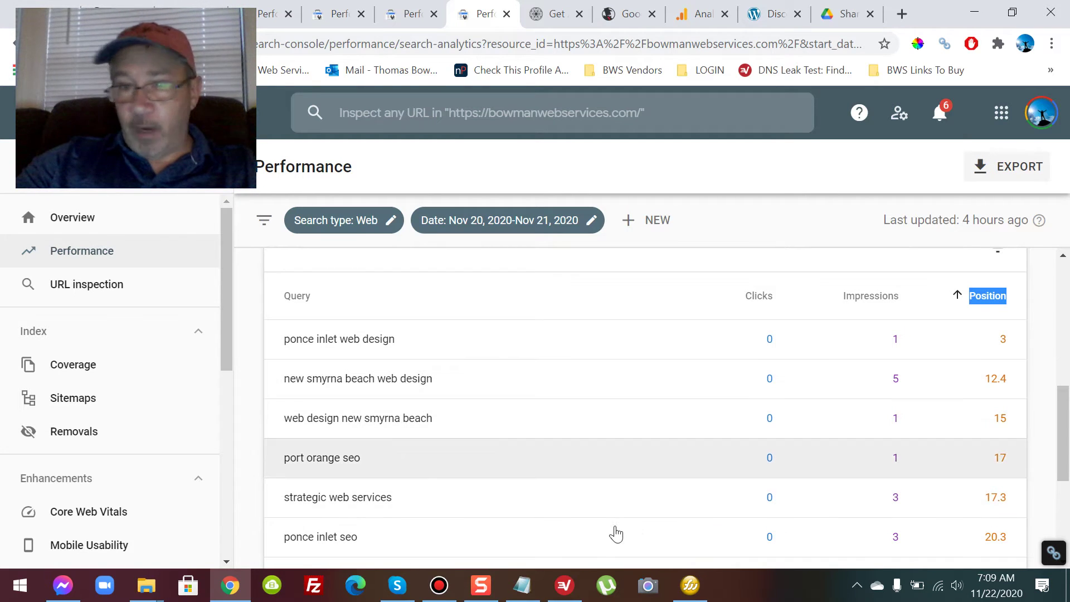
scroll(535, 440, down, 5)
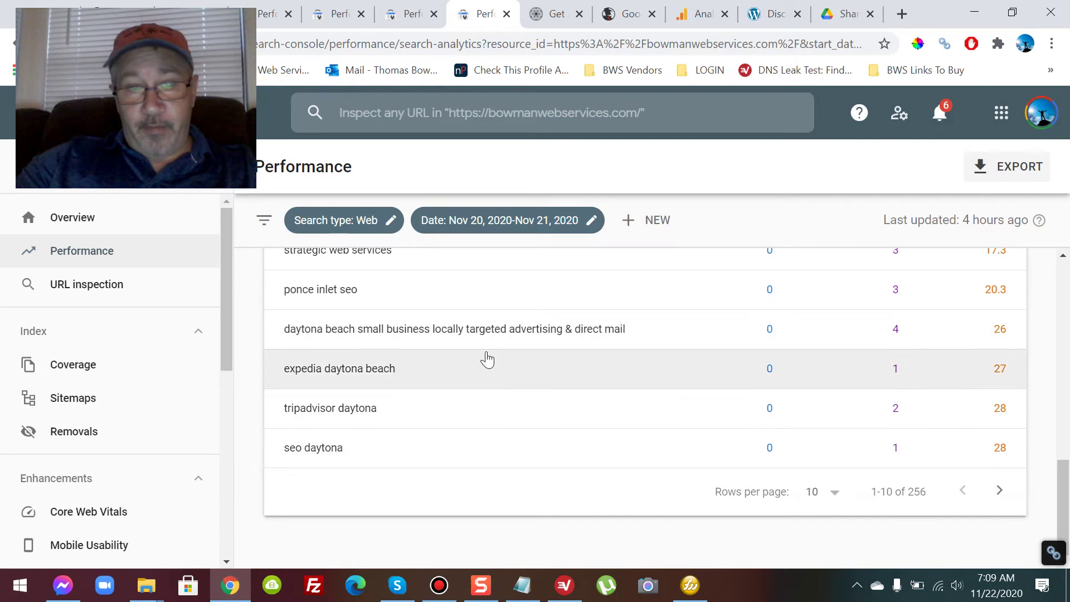
scroll(501, 390, up, 5)
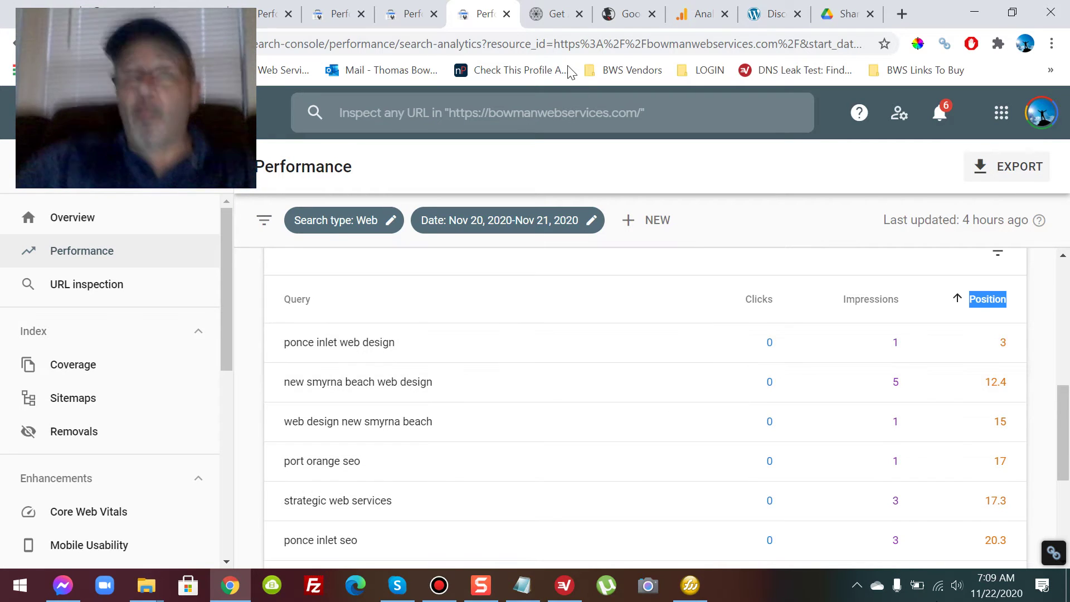
Step: Return to the marketing website's home page and view the Local SEO articles listed under Case Studies
click(560, 14)
mouse_move(461, 282)
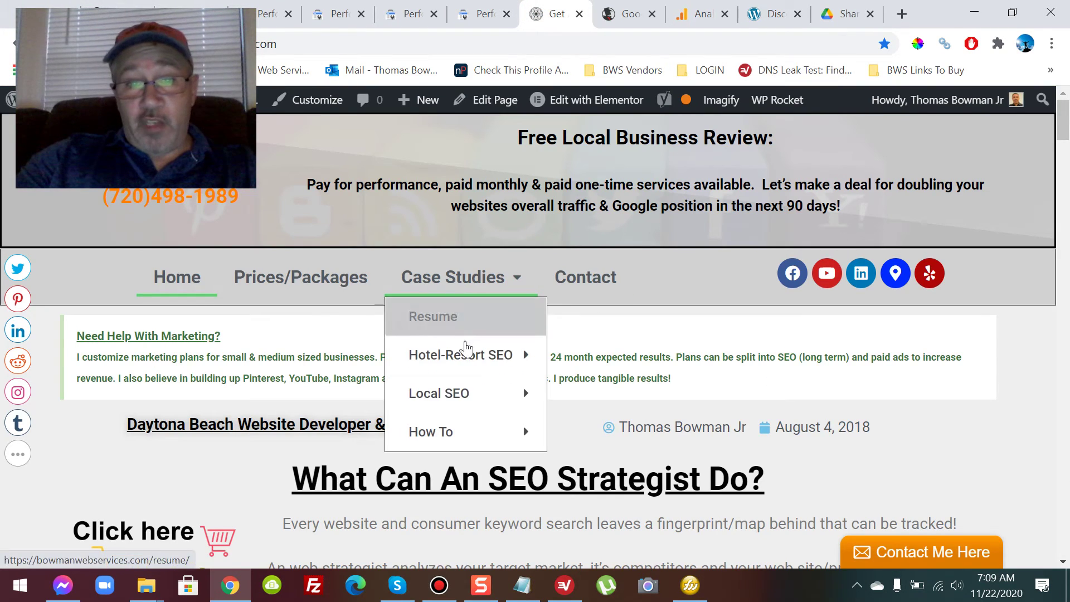
mouse_move(467, 405)
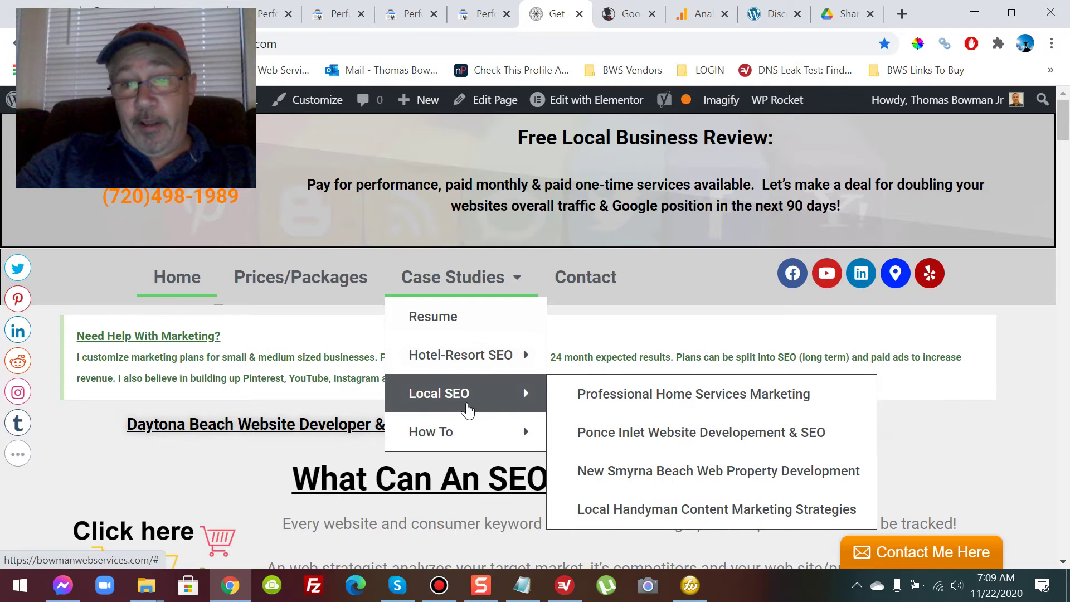
mouse_move(463, 439)
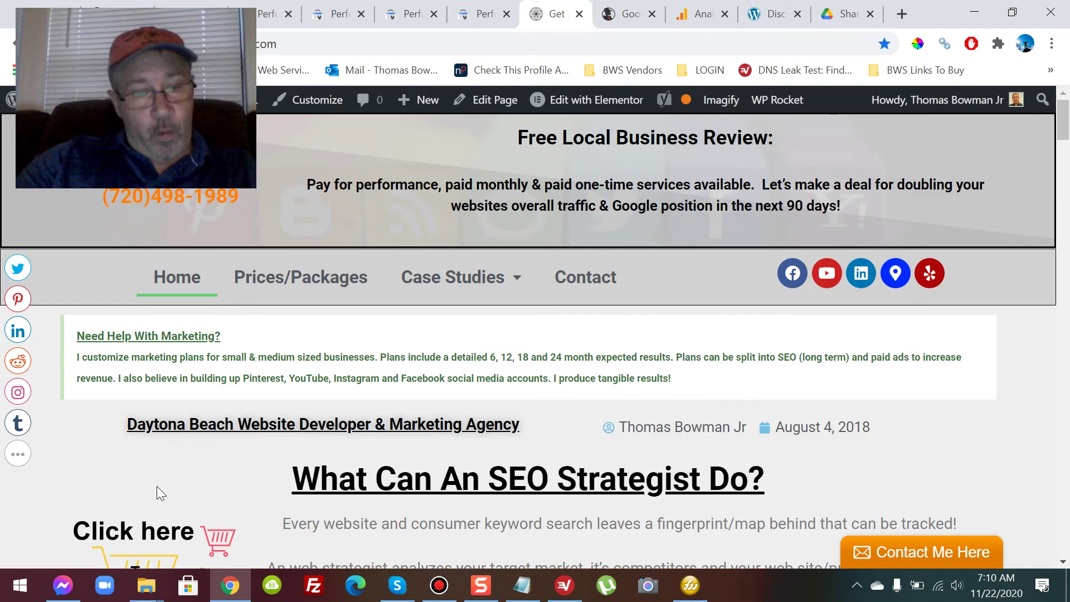
click(169, 7)
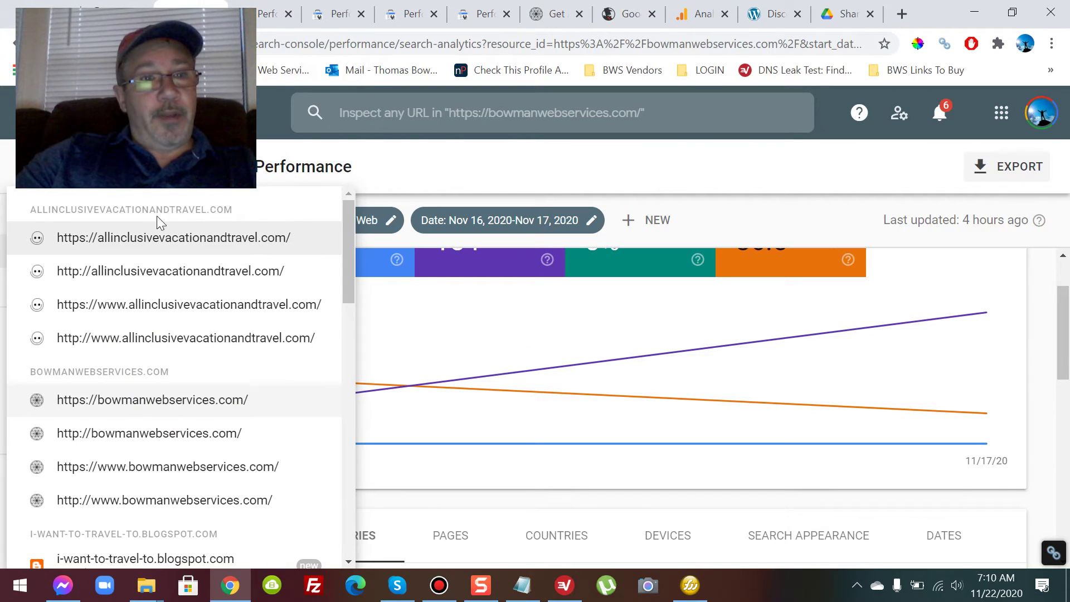
scroll(219, 253, down, 5)
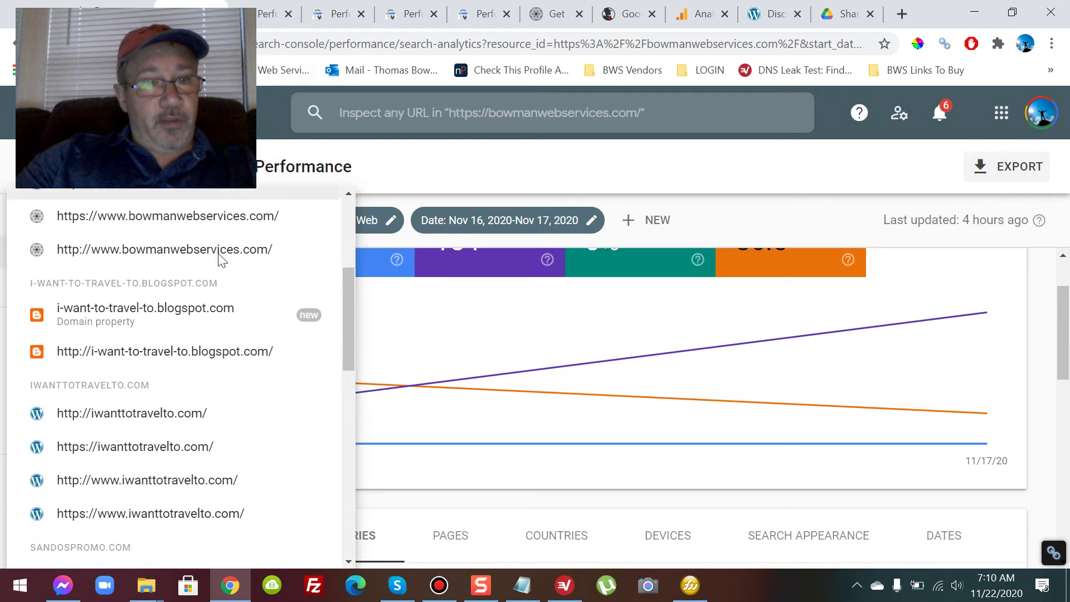
scroll(218, 253, down, 2)
click(137, 369)
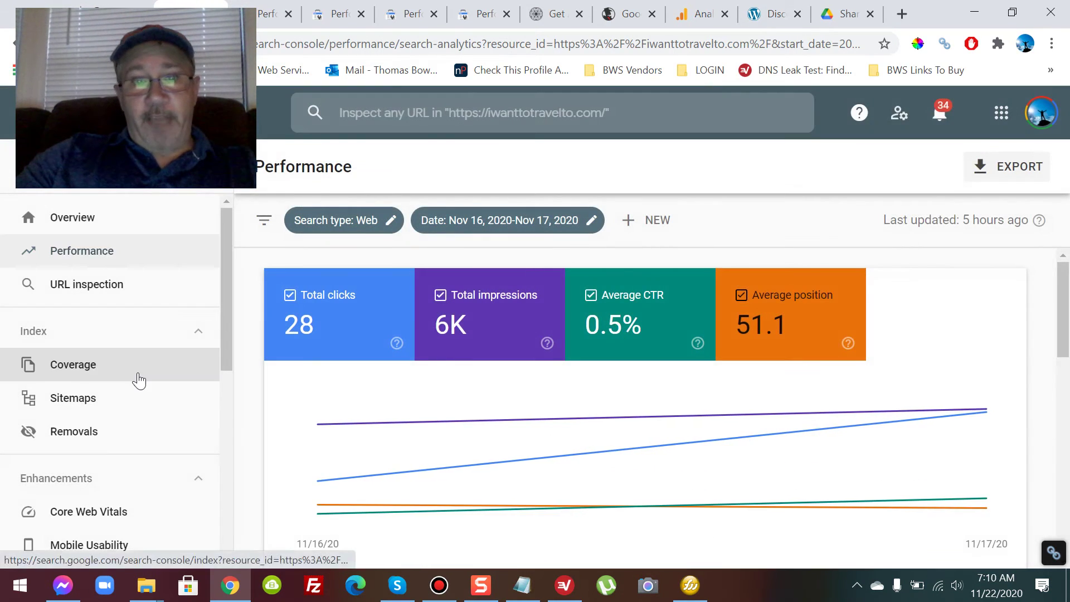
Step: Set the travel site's performance report date range to the last 12 months
click(586, 220)
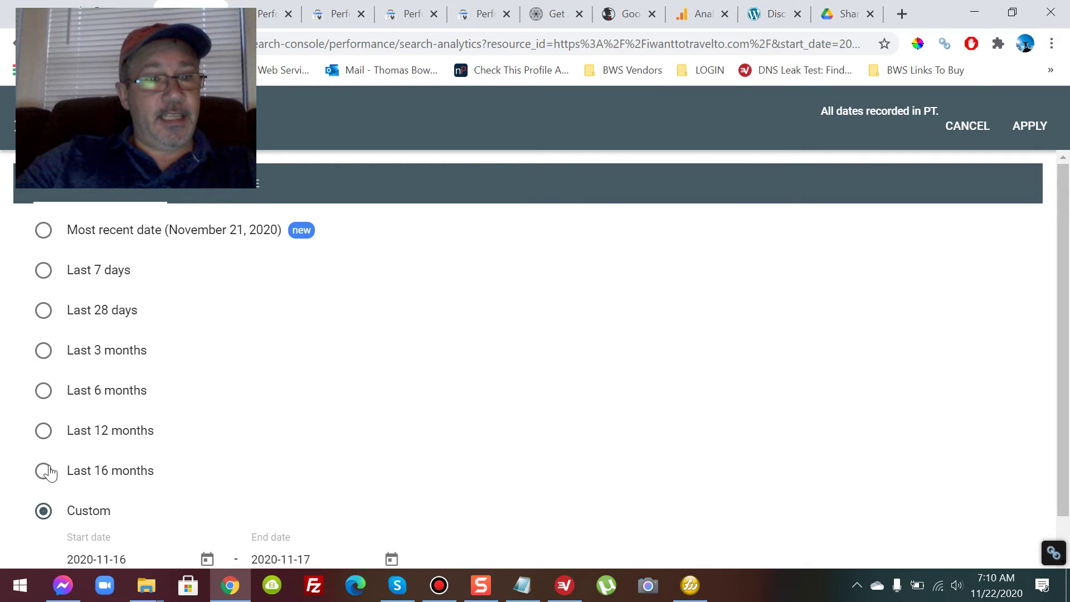
click(45, 437)
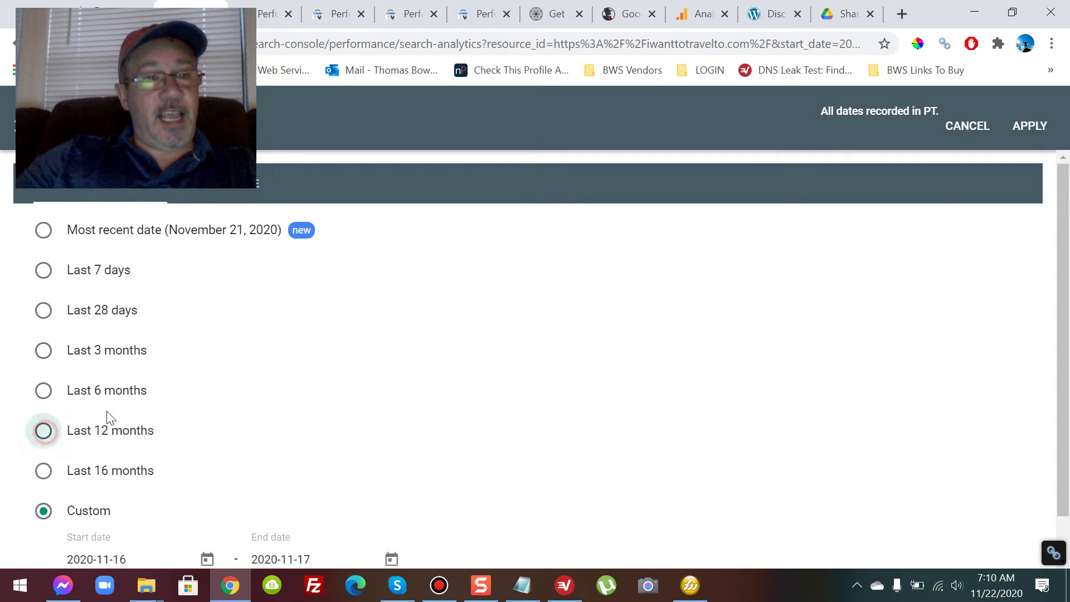
click(1027, 137)
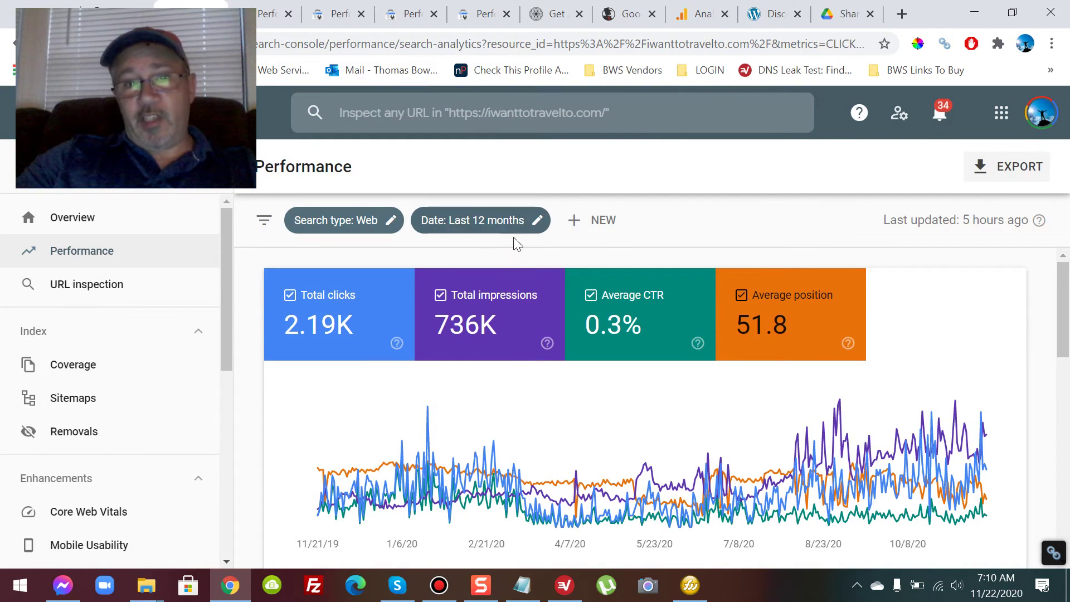
click(274, 16)
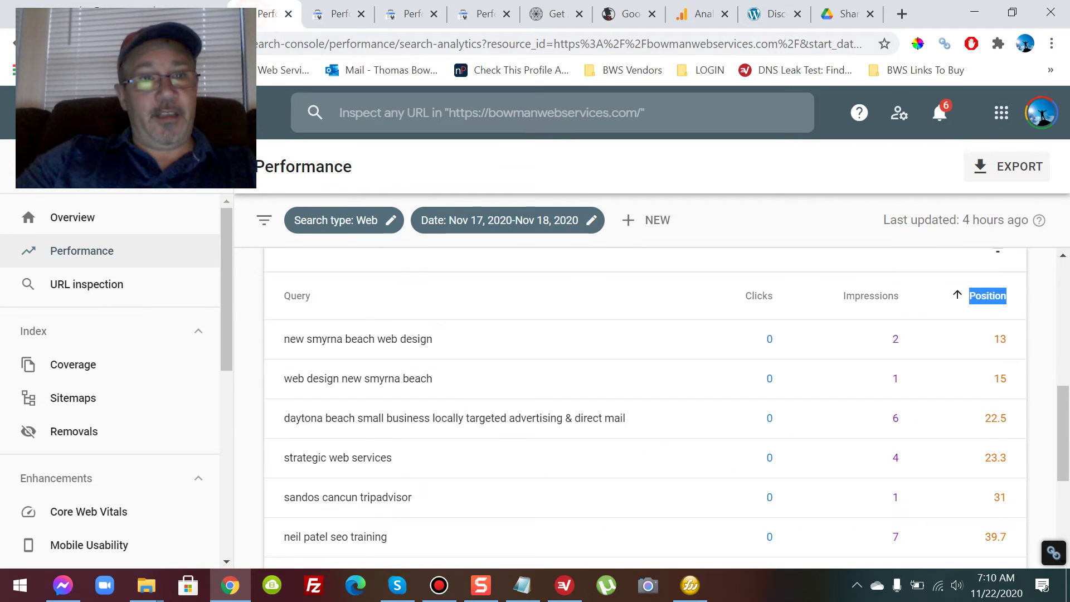
click(112, 168)
scroll(154, 395, down, 7)
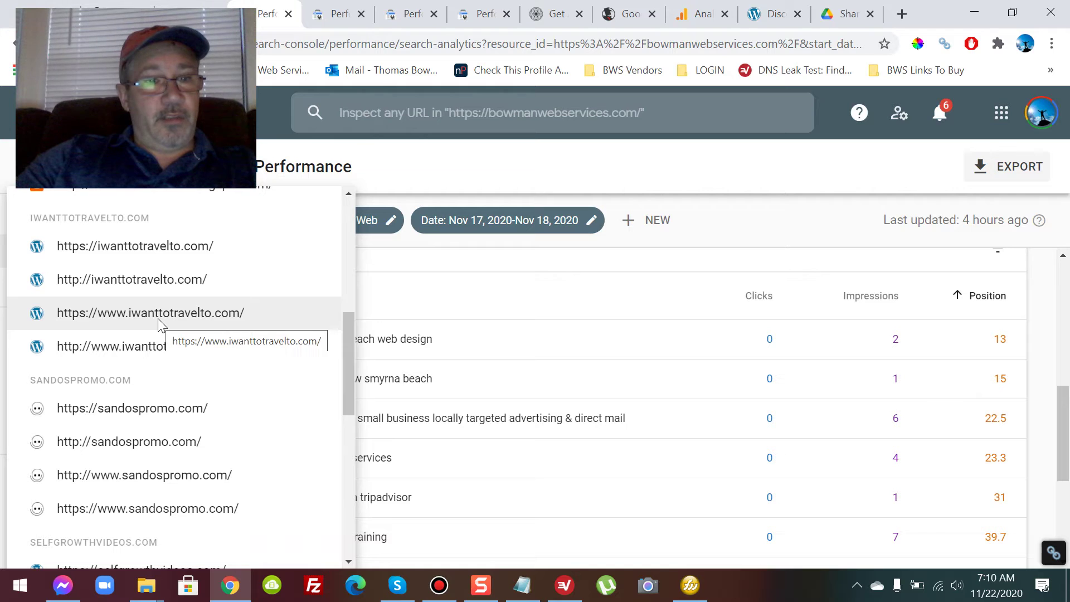
click(171, 247)
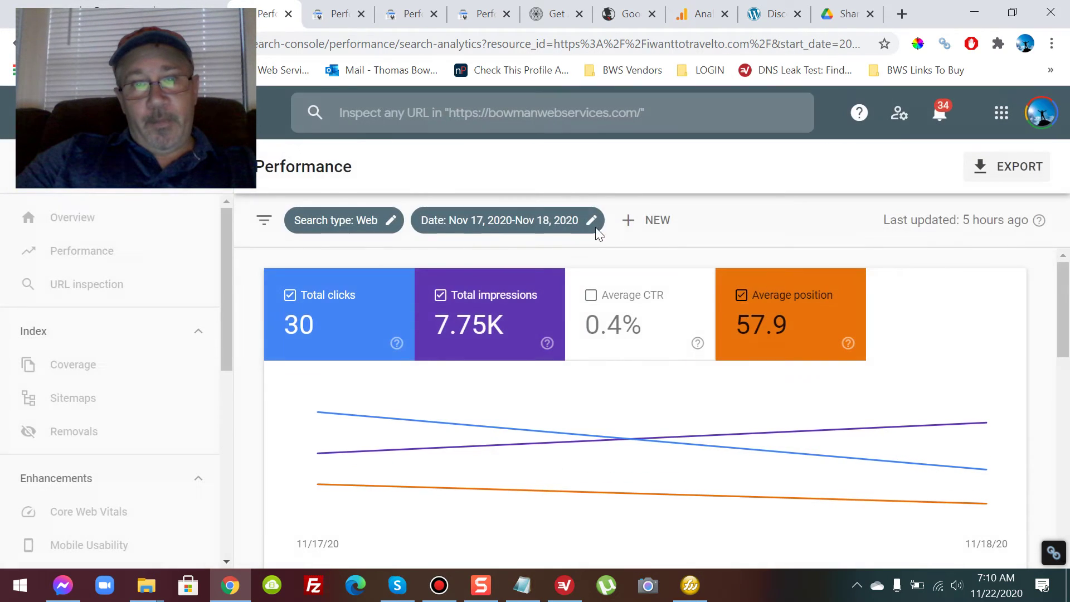
Step: Set the date range of the travel site's two-day performance report to the last 7 days
click(591, 220)
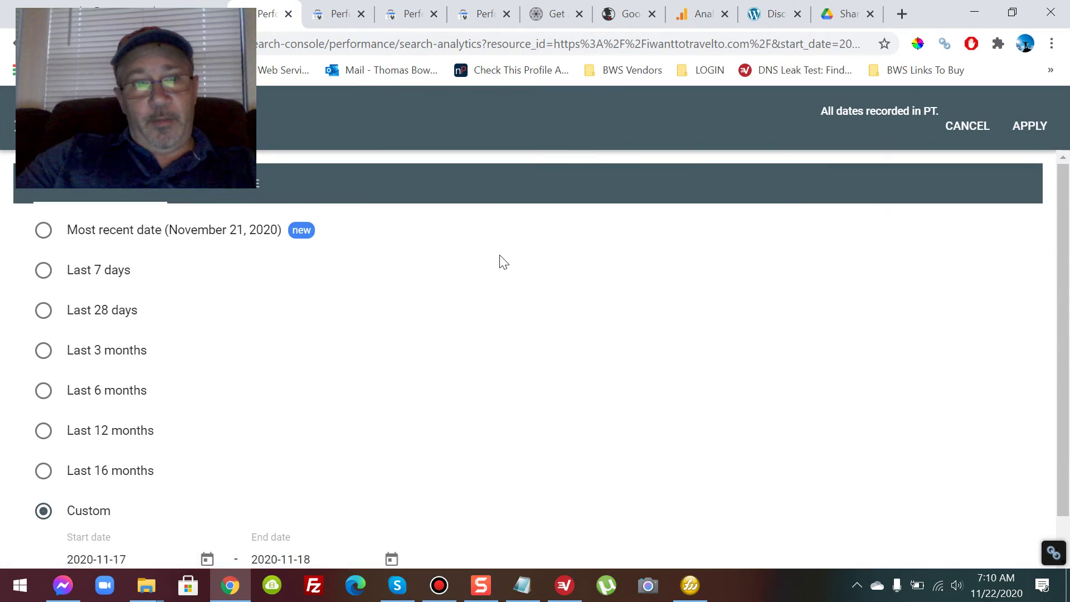
click(43, 273)
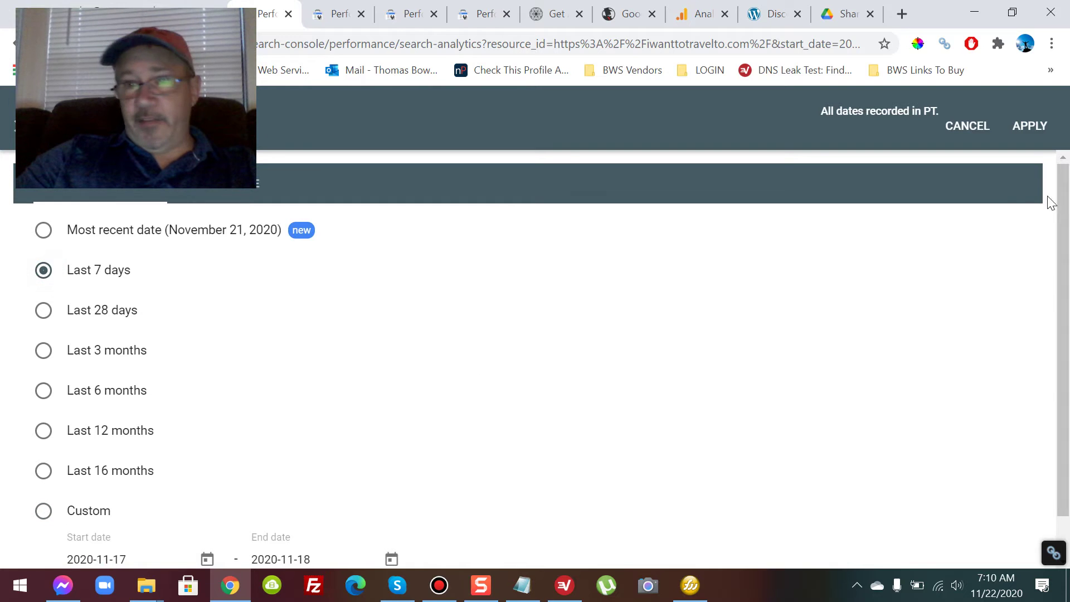
click(1030, 128)
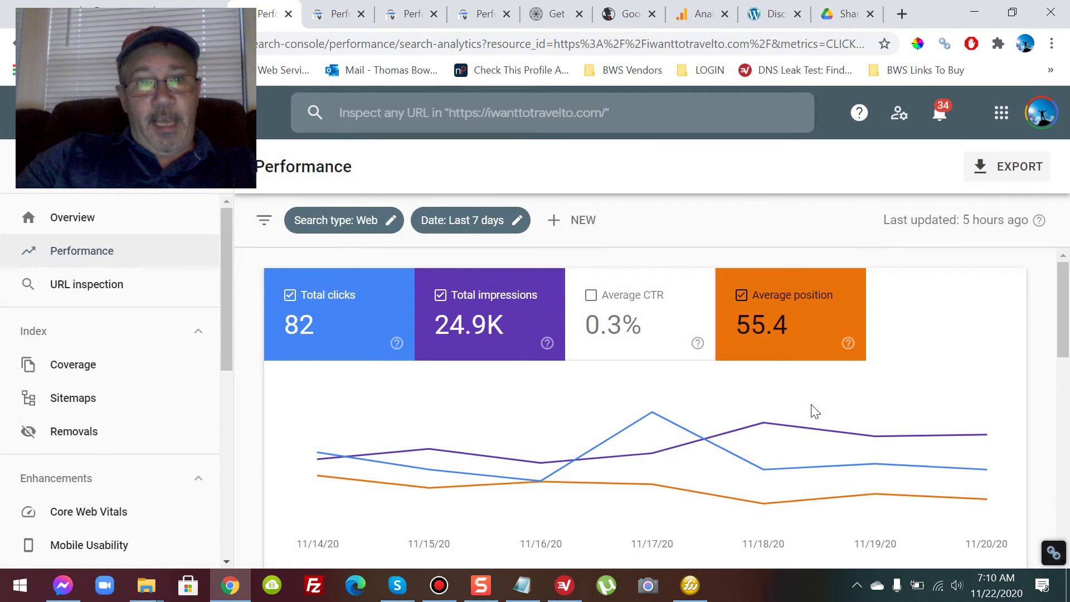
Step: Sort the report's queries by position in ascending order, best rankings first
scroll(815, 411, down, 3)
scroll(480, 468, down, 3)
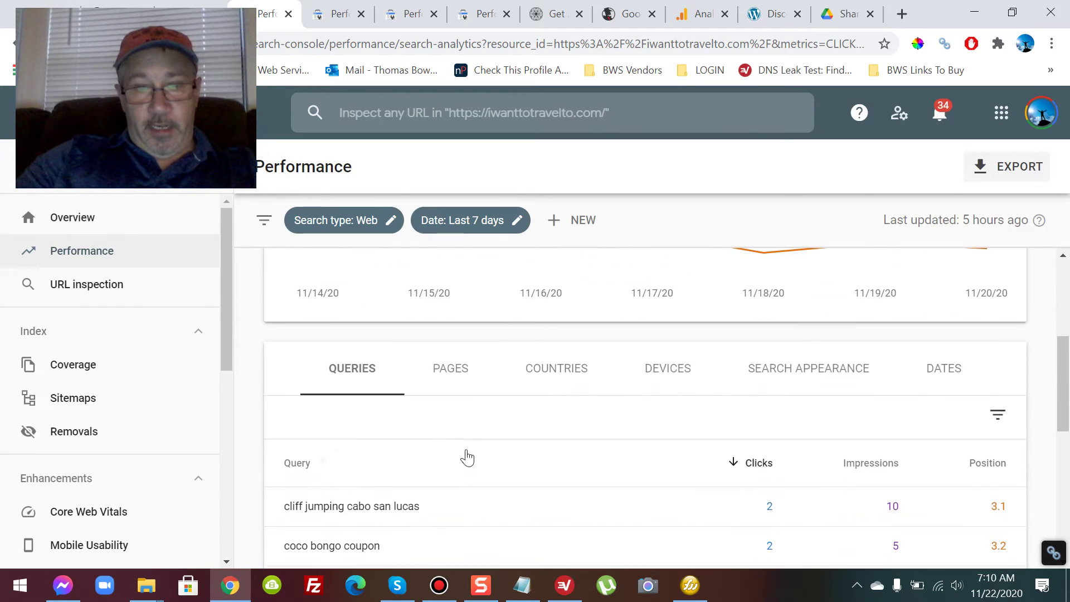
scroll(462, 372, down, 3)
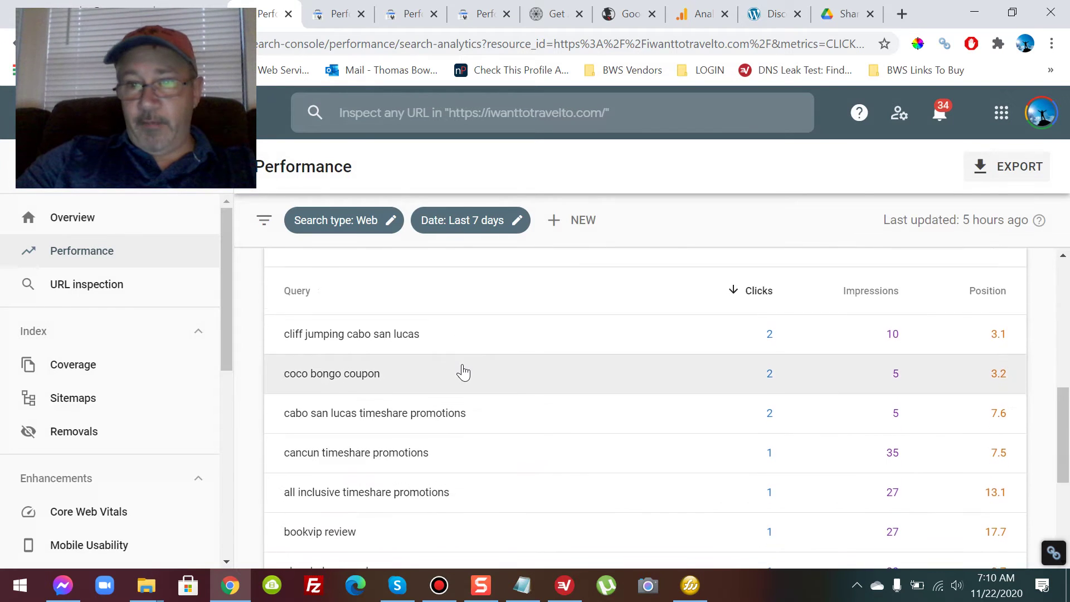
scroll(757, 393, up, 2)
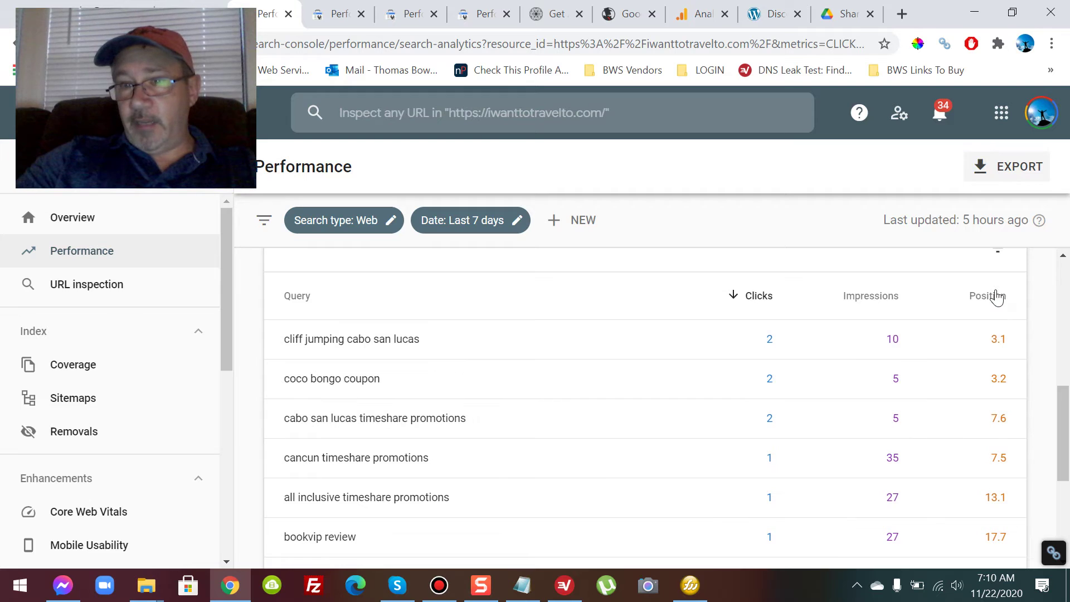
click(996, 296)
click(996, 296)
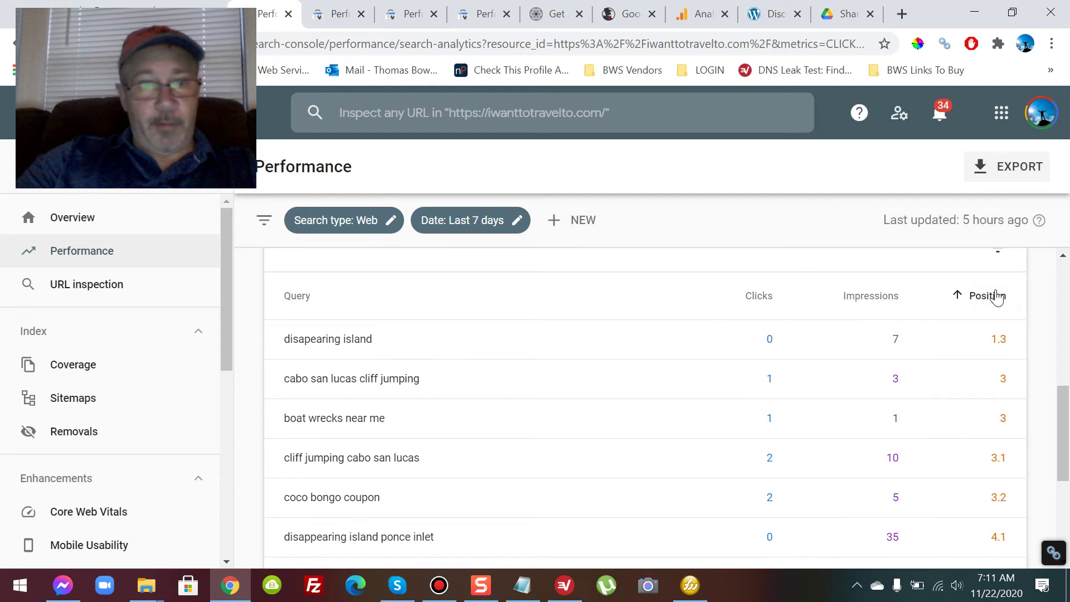
Step: Show 100 rows per page in the 7-day query table
scroll(958, 309, down, 2)
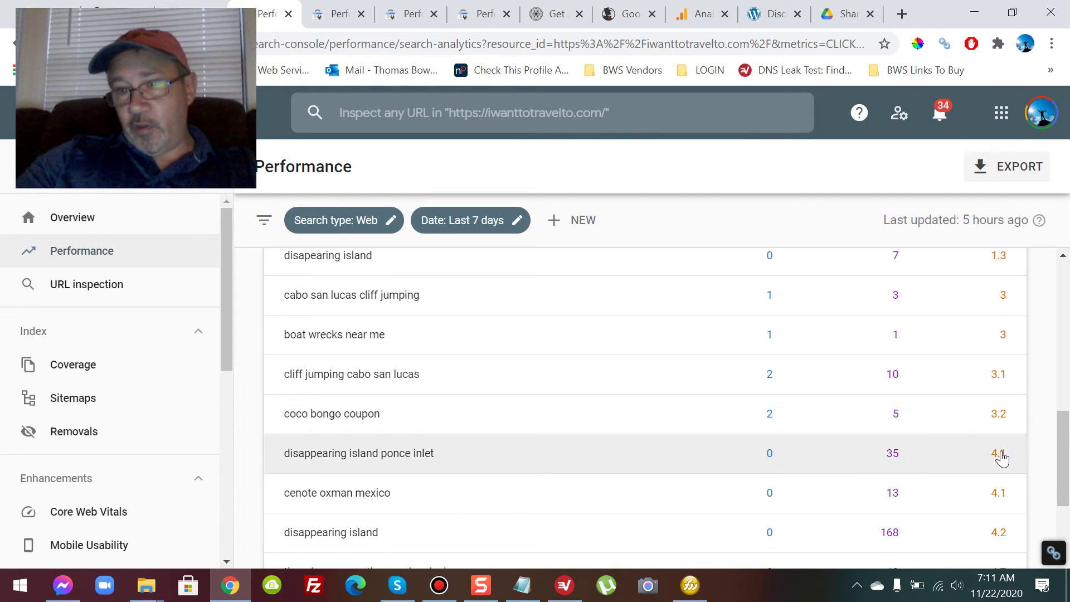
scroll(1000, 470, down, 3)
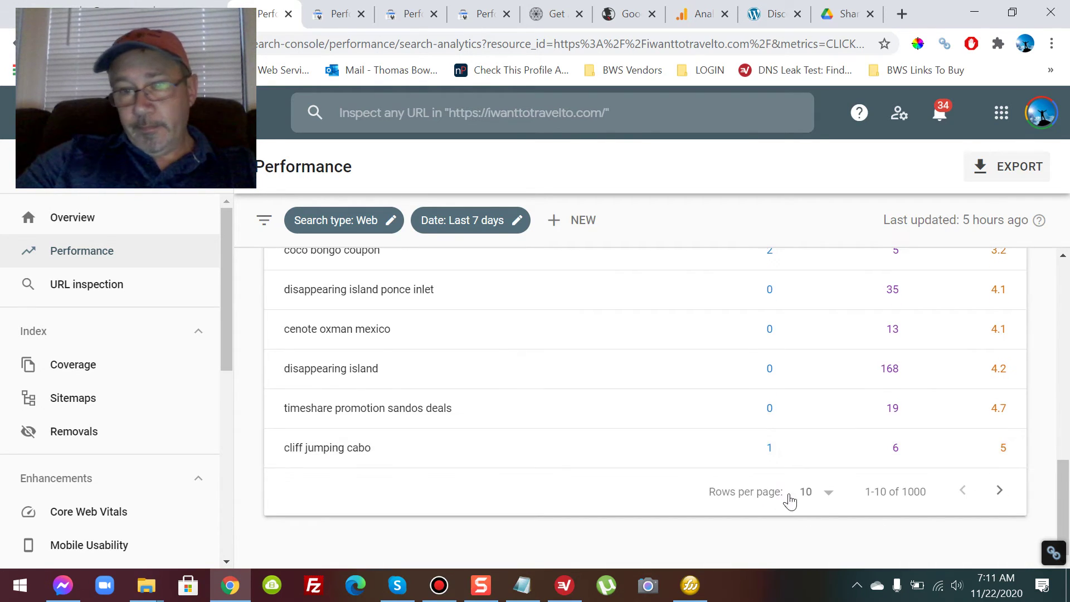
click(820, 494)
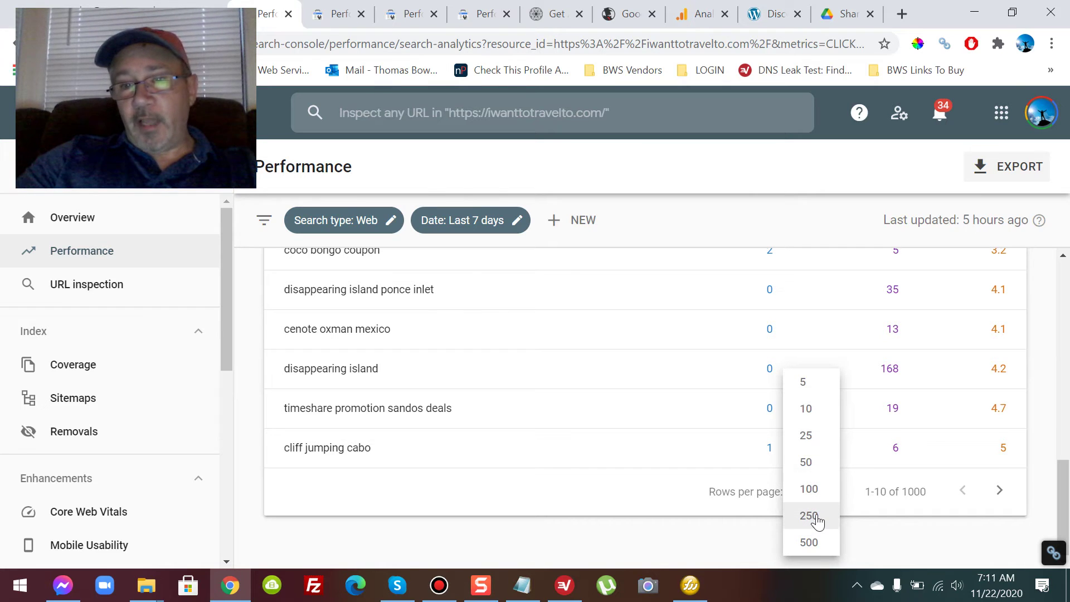
click(807, 488)
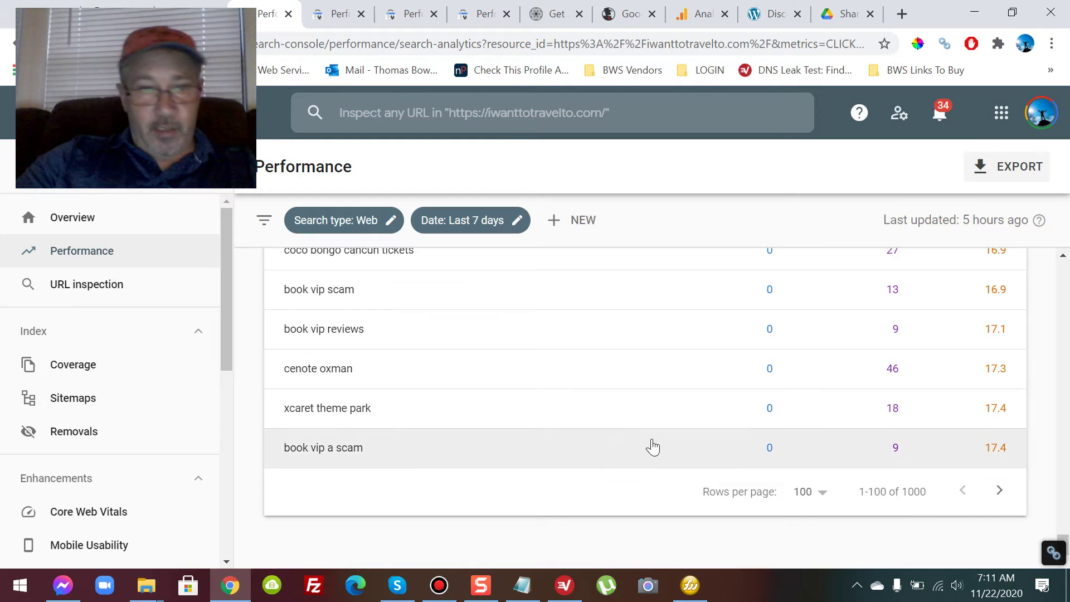
Step: Look through the 100 listed queries with their impressions and positions, then return to the report's summary chart
scroll(908, 431, up, 6)
scroll(904, 436, up, 12)
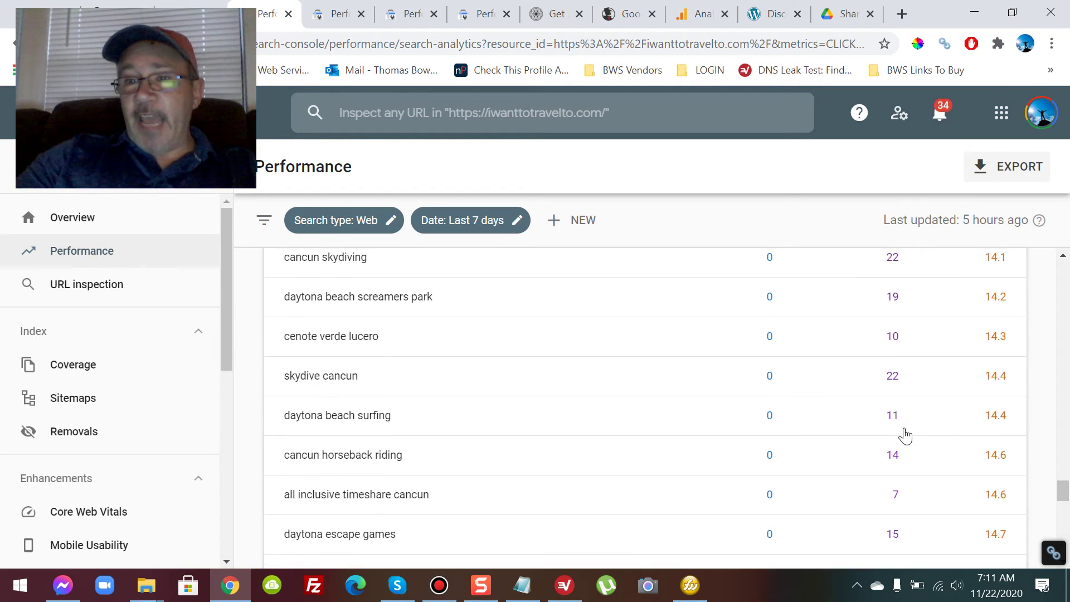
drag(1062, 473, 1058, 306)
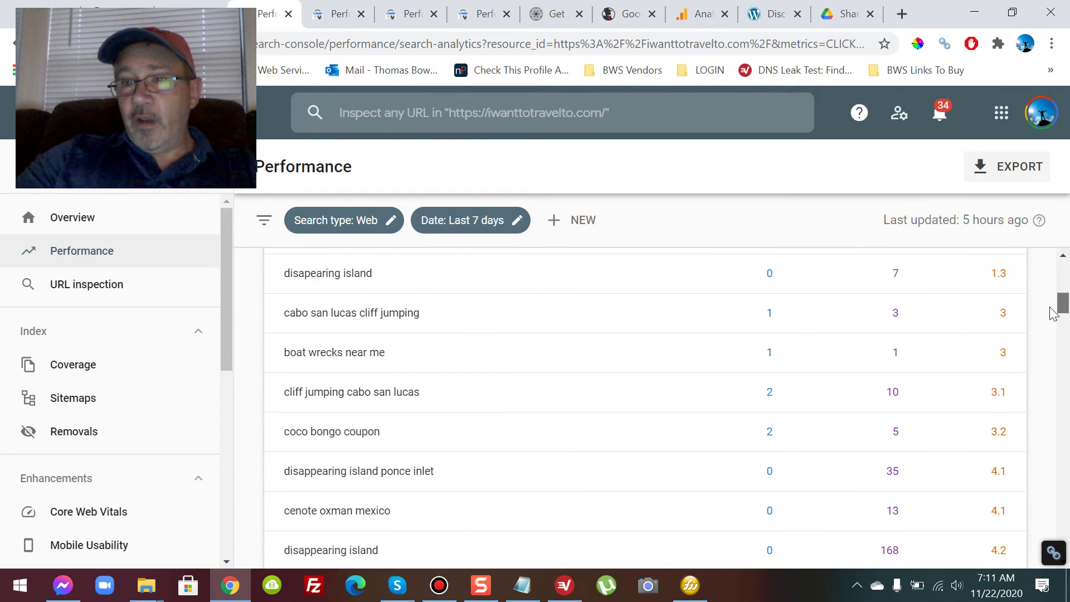
scroll(944, 375, down, 4)
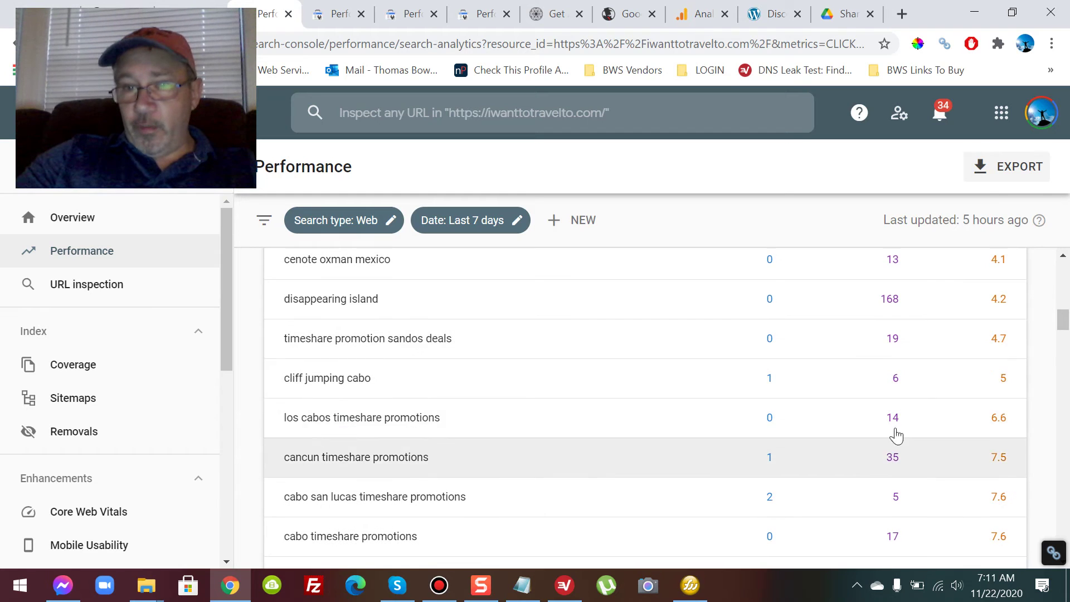
scroll(926, 434, up, 6)
scroll(495, 366, up, 7)
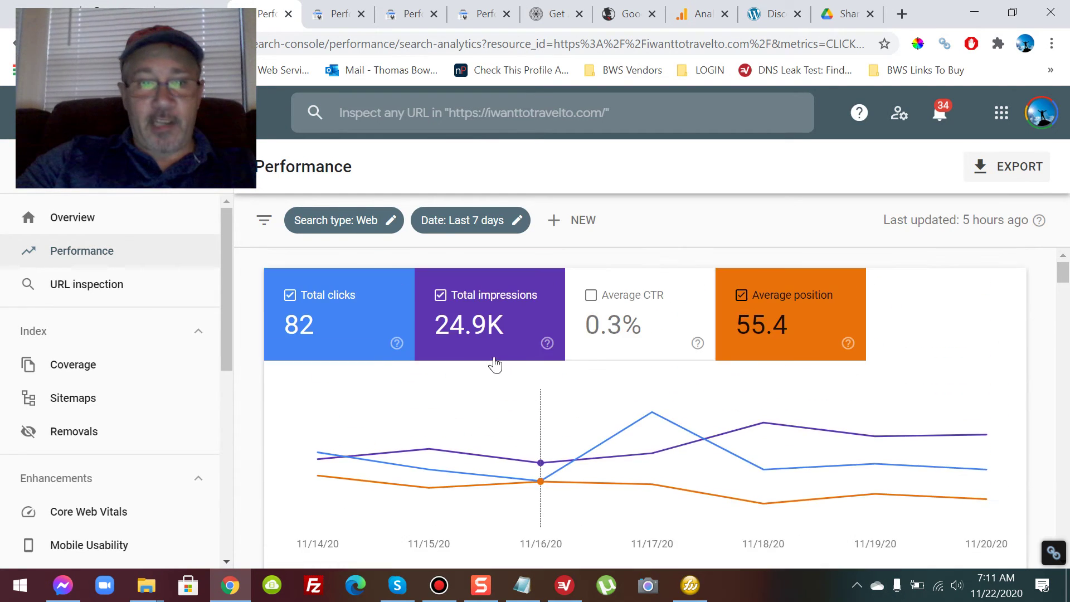
Step: Break the 7-day performance results down by page instead of by query
scroll(478, 383, down, 3)
click(454, 452)
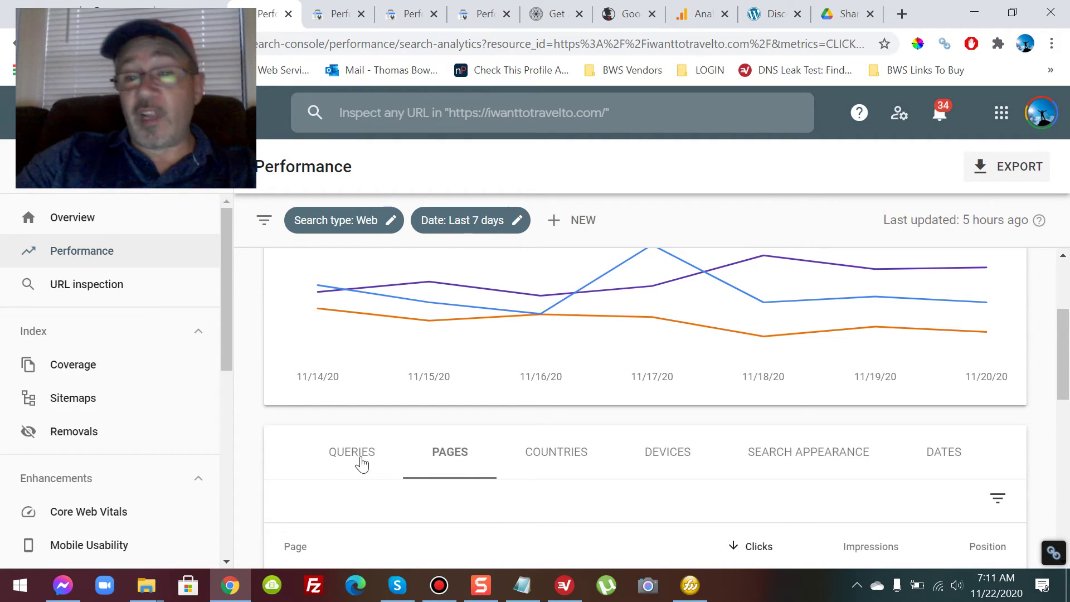
scroll(791, 418, down, 3)
Step: Add the Average CTR metric to the report and review the CTR and position of the listed pages
scroll(668, 290, up, 5)
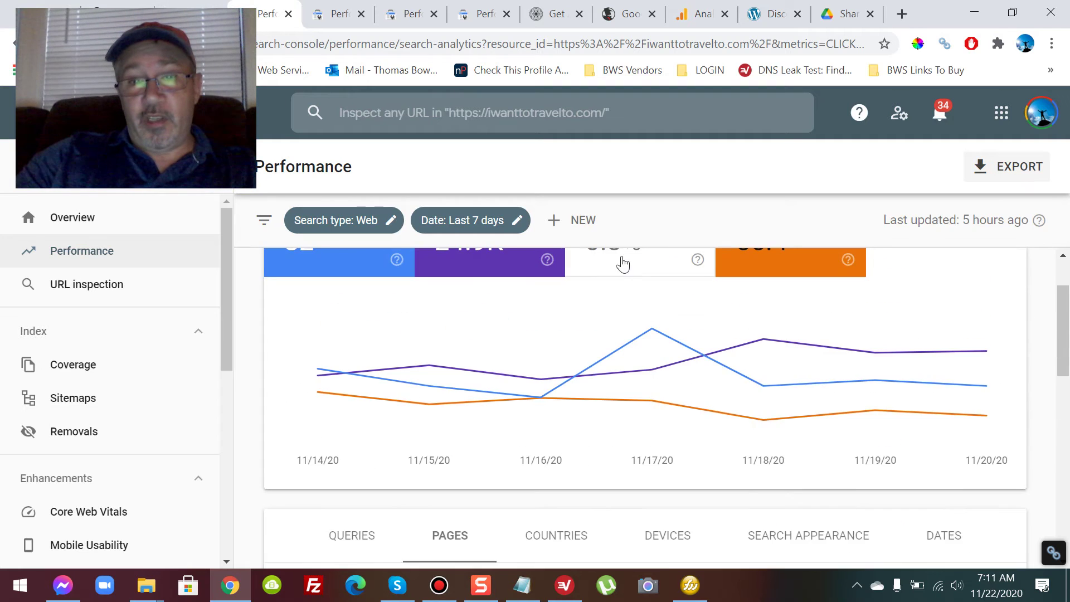
scroll(623, 264, up, 1)
click(613, 298)
scroll(981, 440, down, 6)
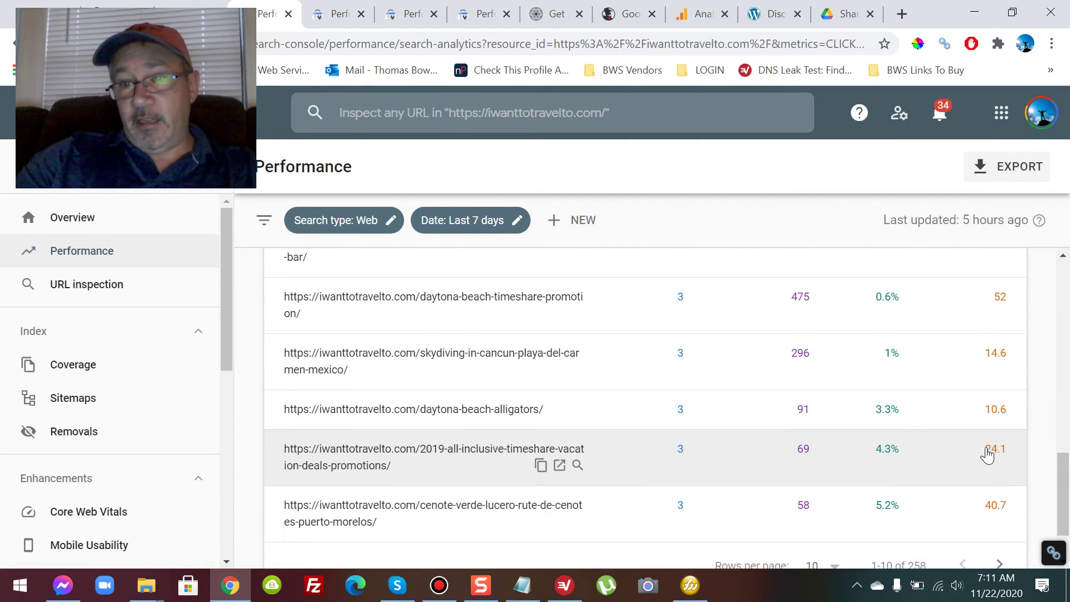
scroll(910, 406, up, 1)
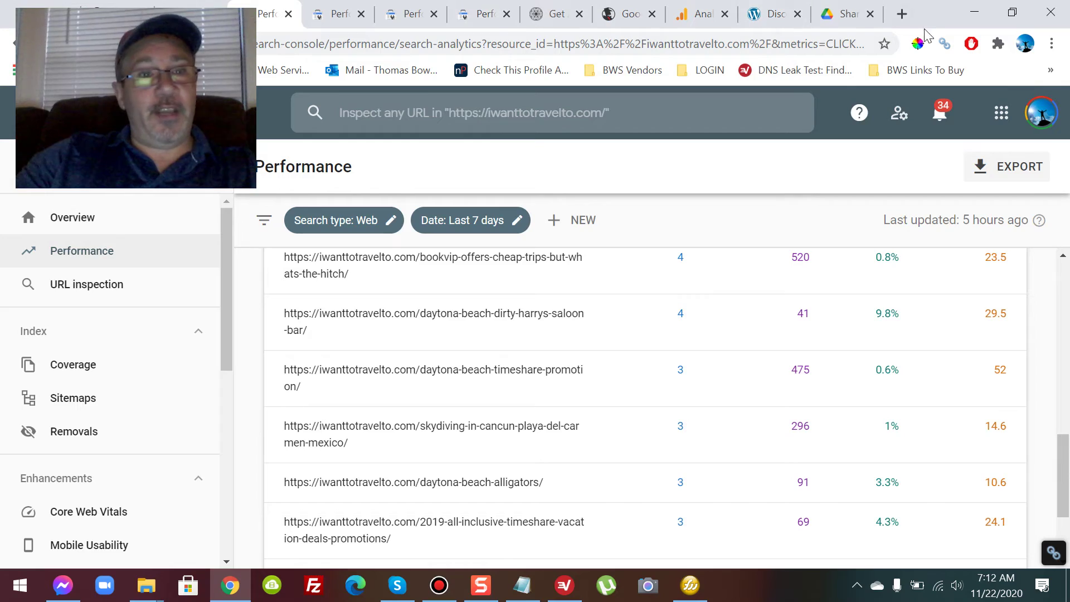
Step: Search Google for "coco bongo coupon" in a new browser tab
click(902, 14)
click(576, 43)
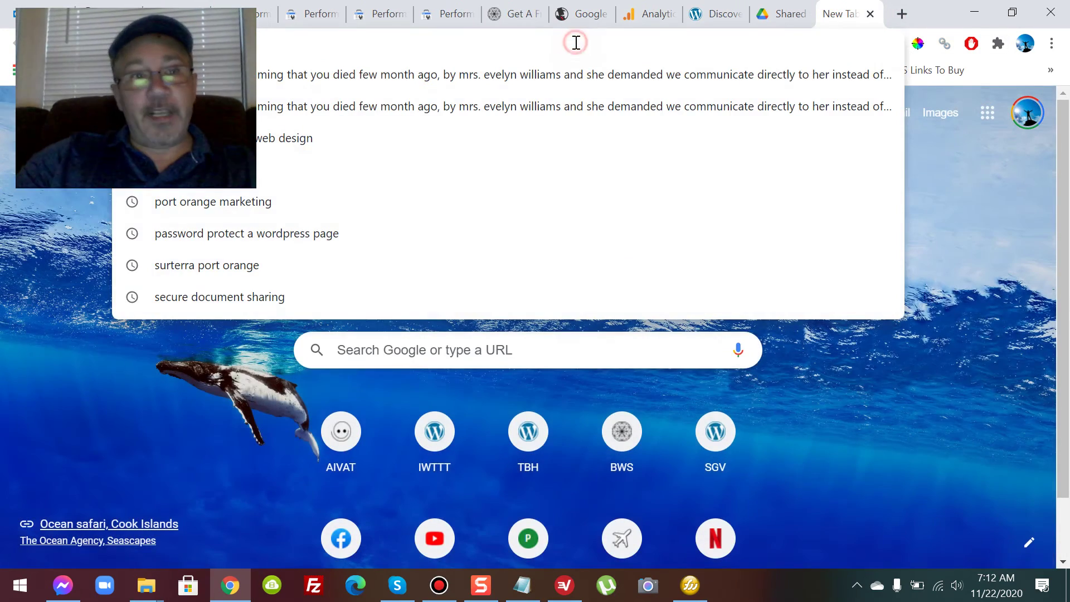
text(coco)
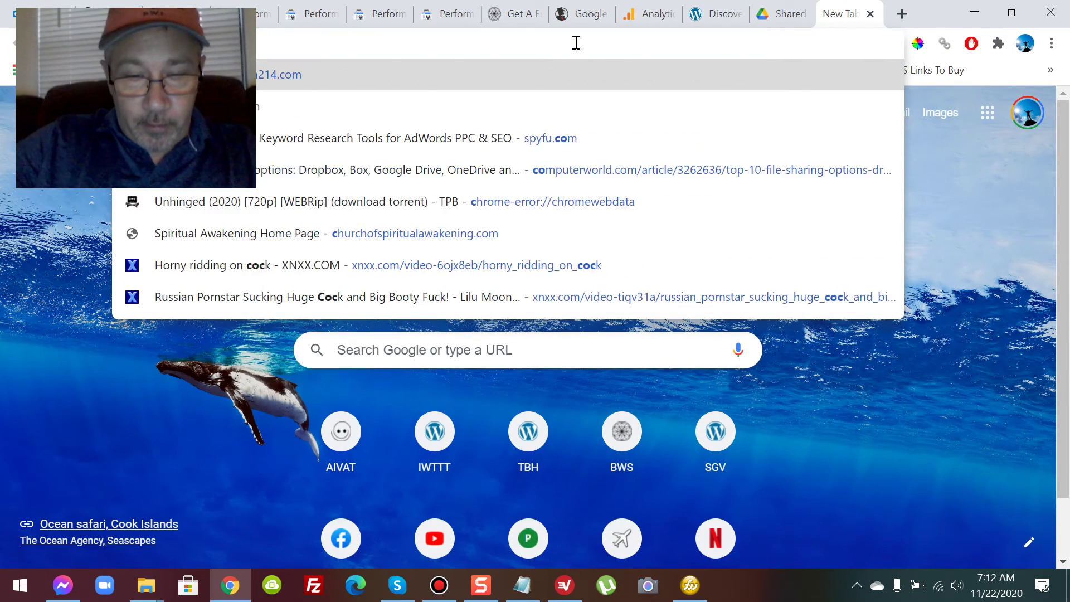
text( bo)
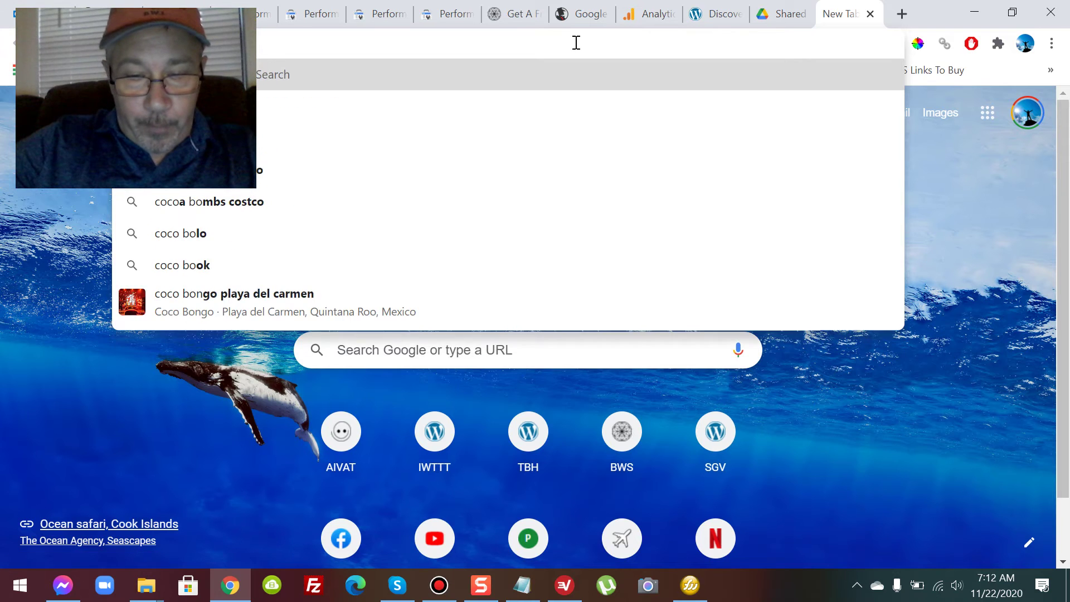
text(ngo coupon)
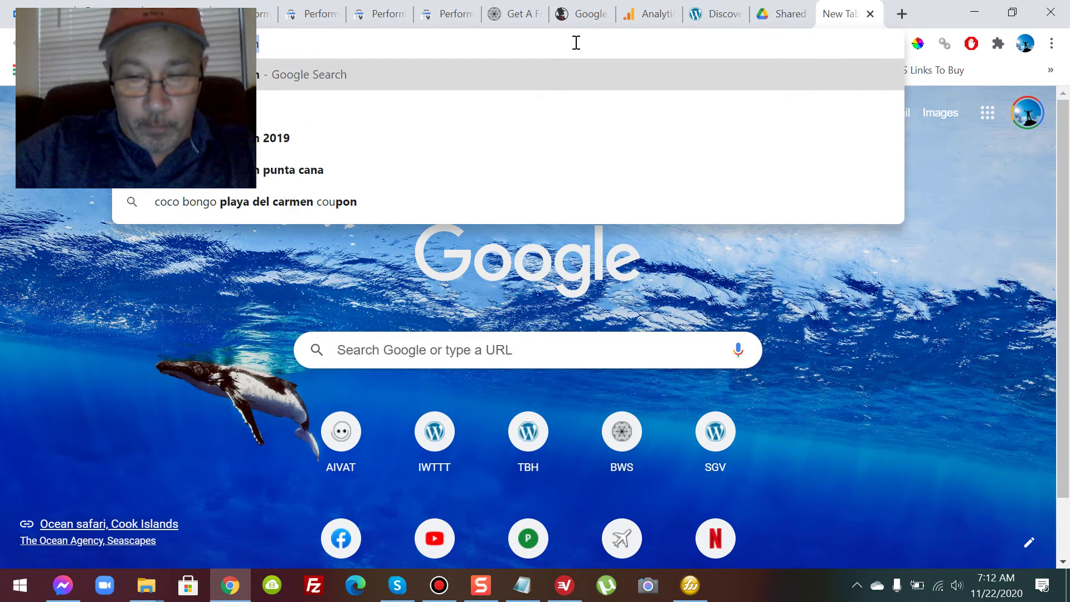
key(Return)
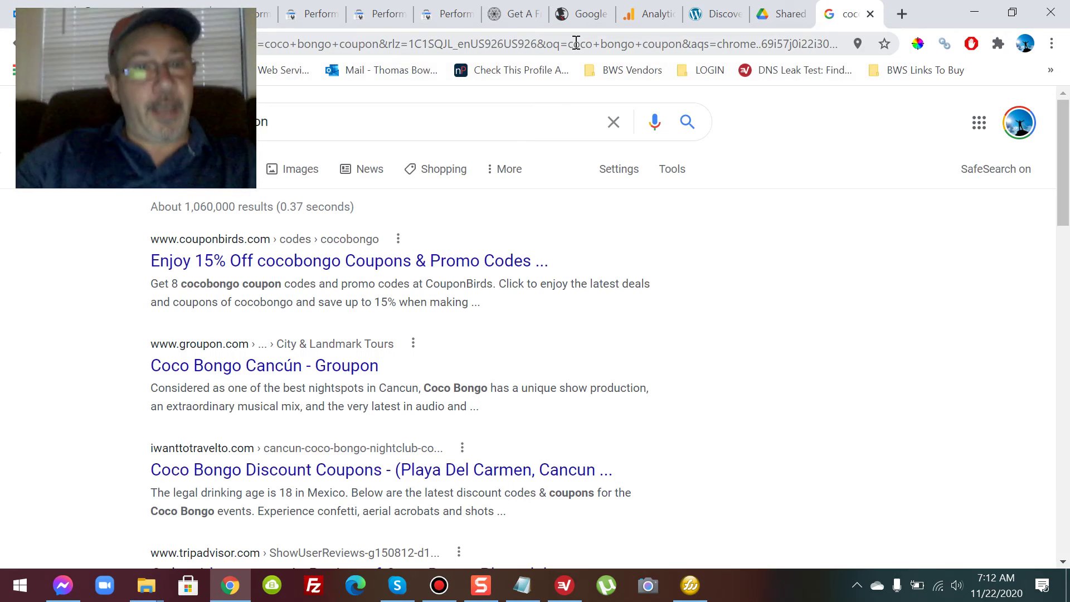
Step: Examine where the iwanttotravelto.com page ranks in the coupon results and look over the People also ask questions
scroll(399, 306, down, 1)
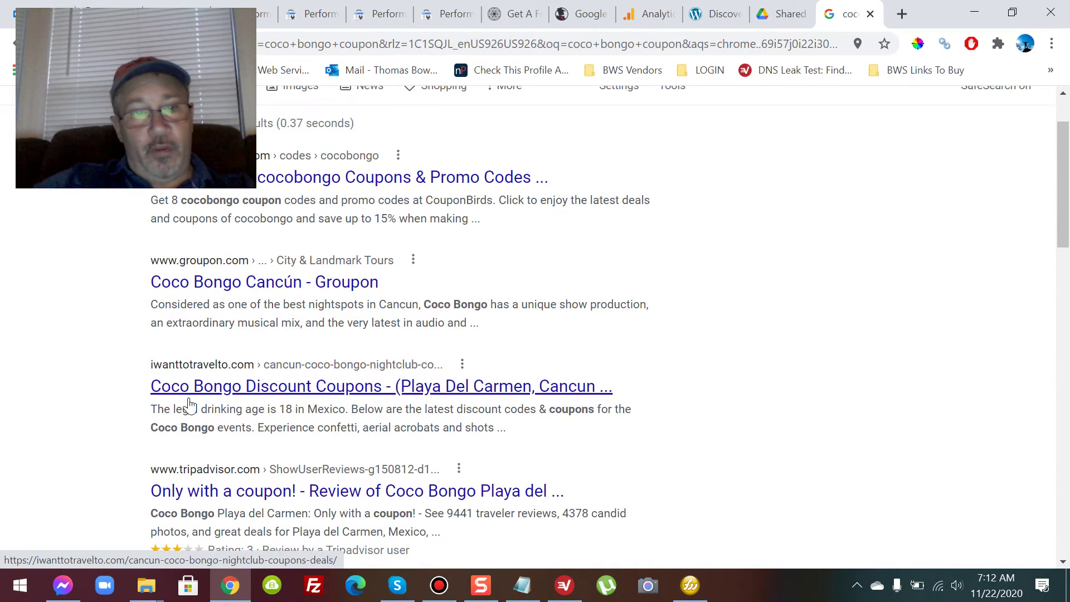
scroll(117, 362, up, 1)
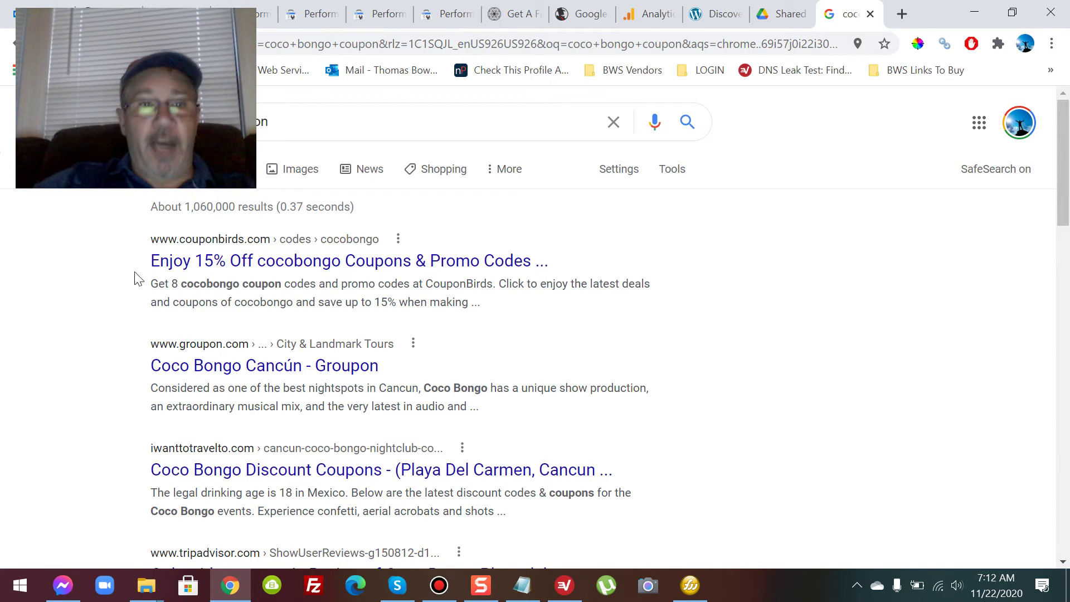
scroll(139, 216, down, 13)
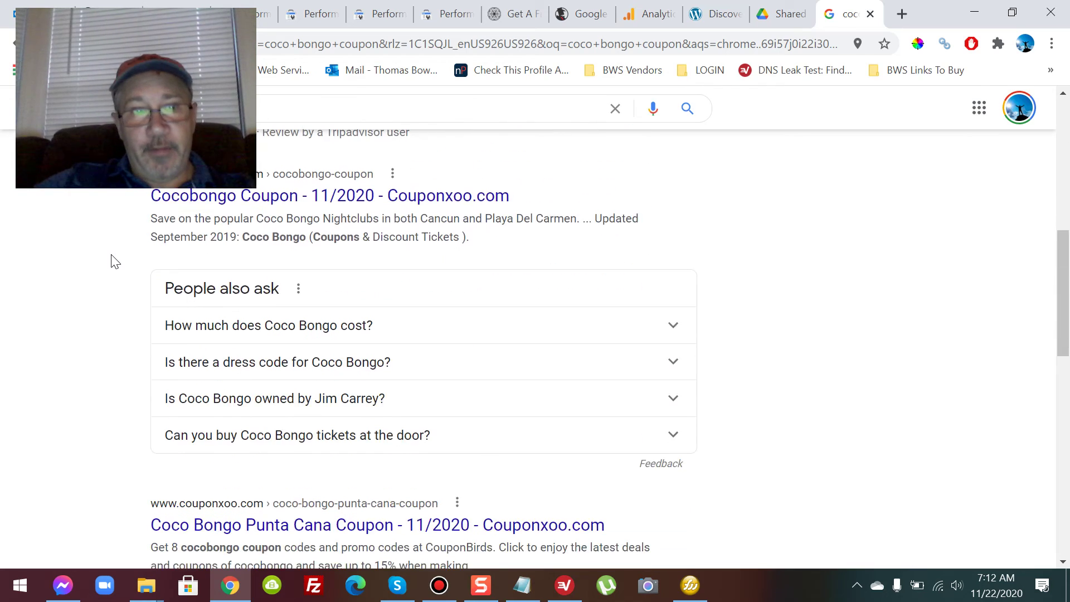
scroll(224, 267, up, 3)
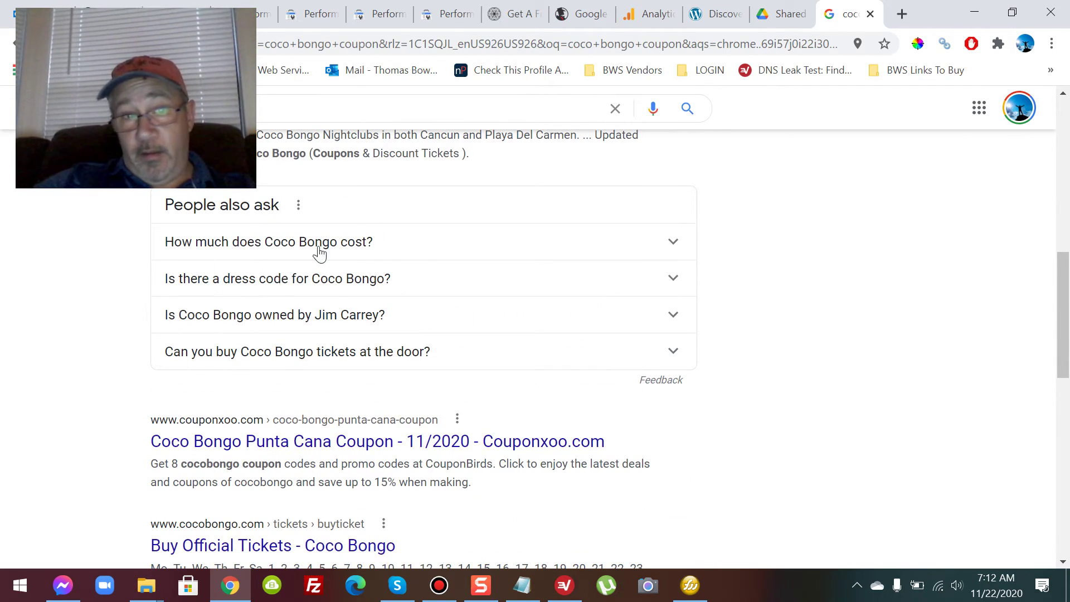
scroll(262, 234, up, 7)
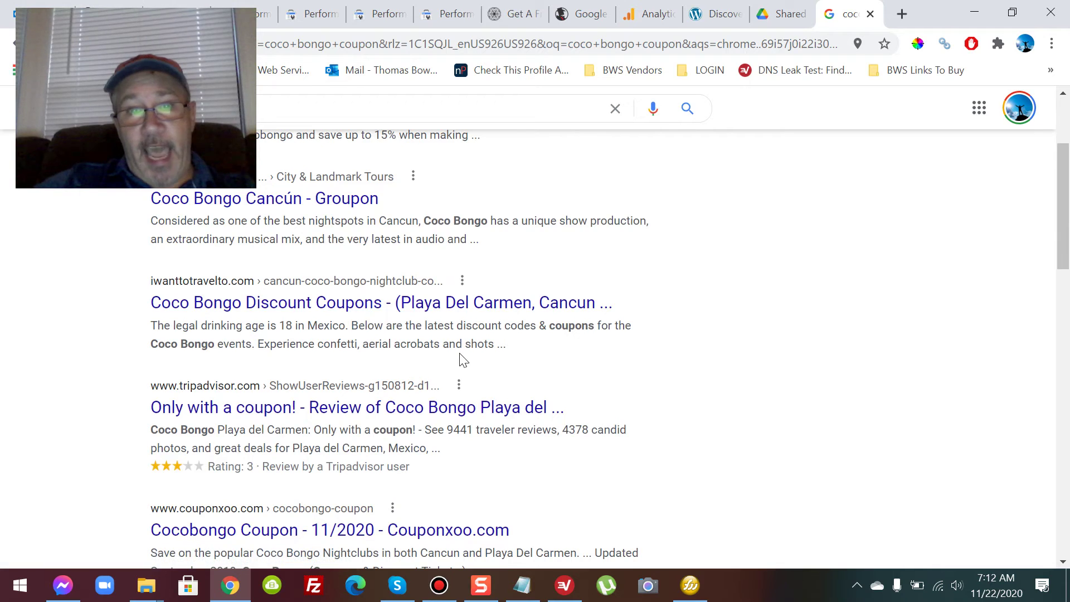
scroll(458, 358, down, 6)
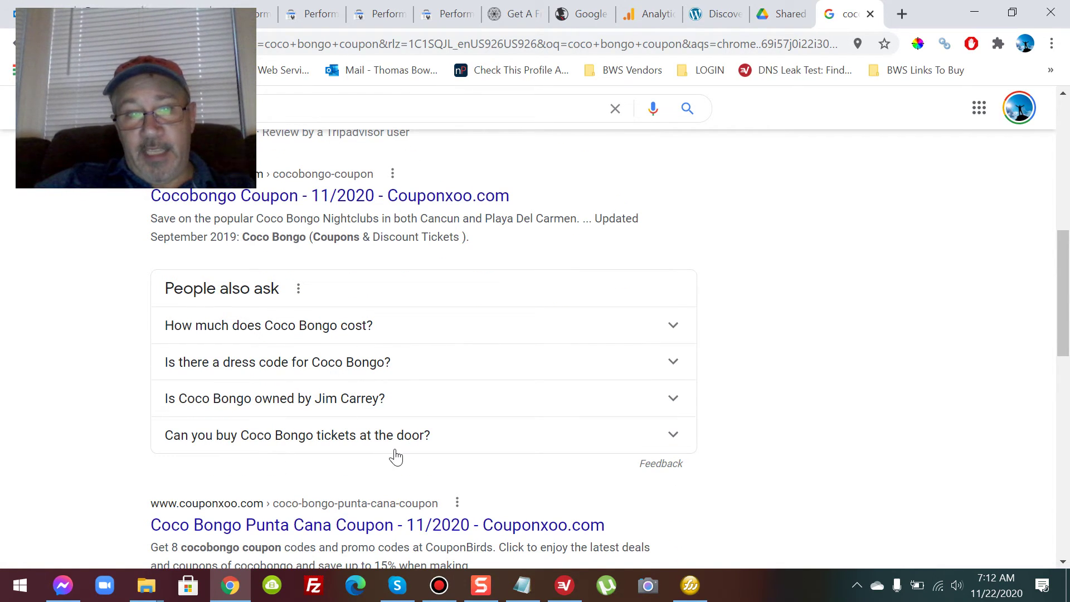
Step: Expand the answer to "How much does Coco Bongo cost?", then collapse it to view the related questions
click(423, 326)
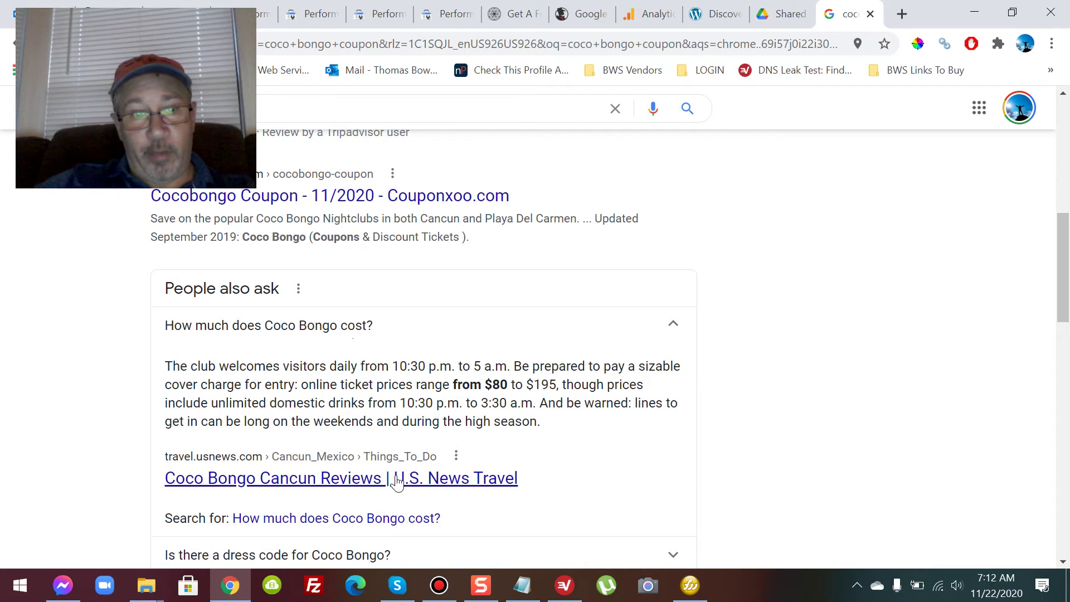
click(424, 325)
scroll(219, 350, down, 2)
scroll(162, 351, up, 2)
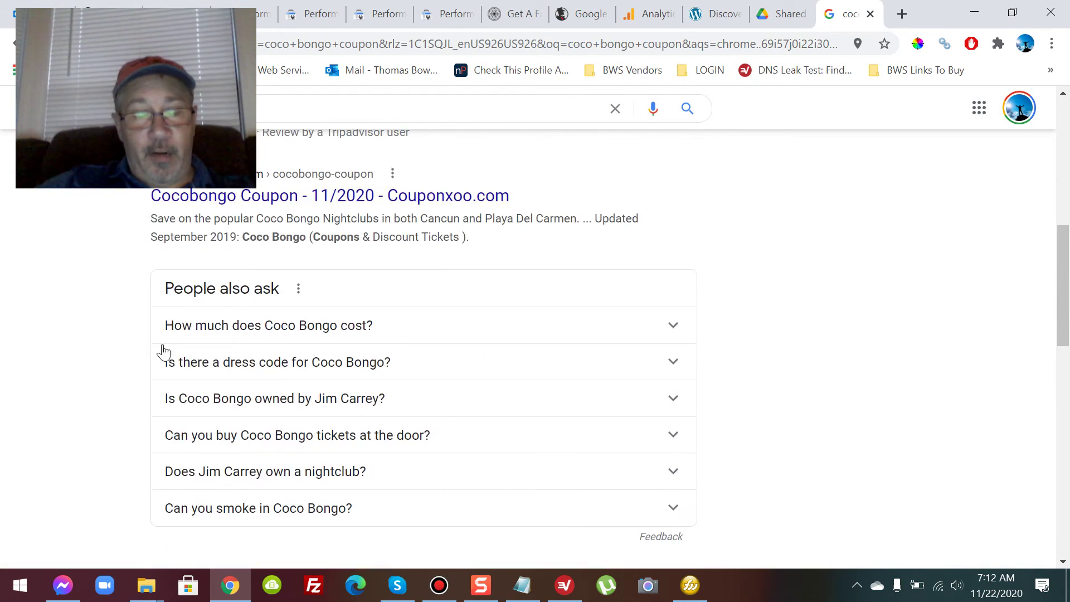
Step: Look through the whole "coco bongo coupon" results page, comparing the listed coupon sites and the related searches
scroll(334, 334, up, 3)
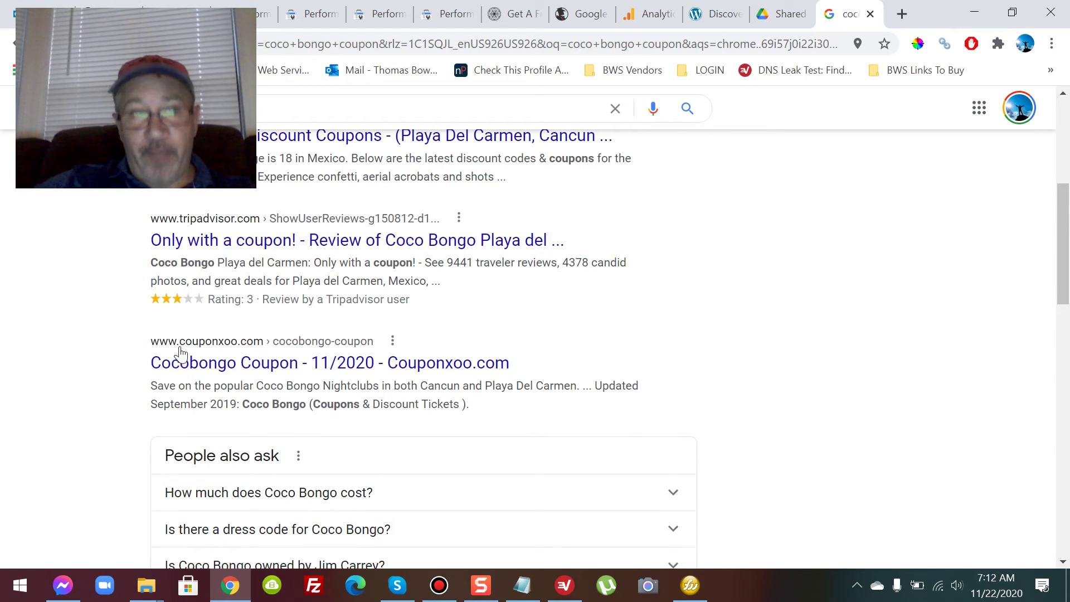
scroll(120, 346, up, 2)
scroll(123, 346, down, 12)
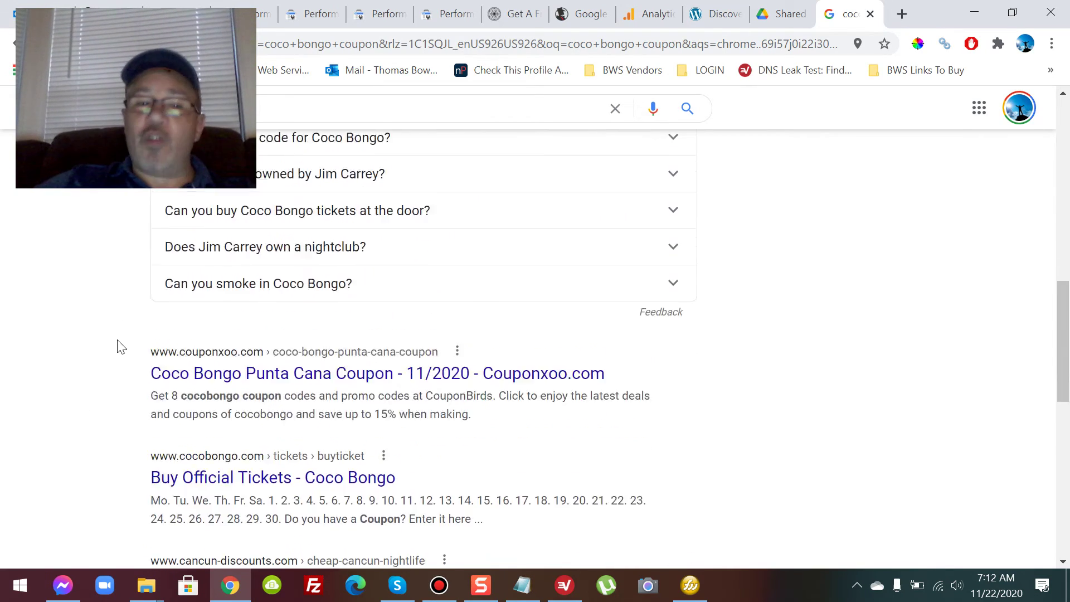
scroll(121, 346, down, 5)
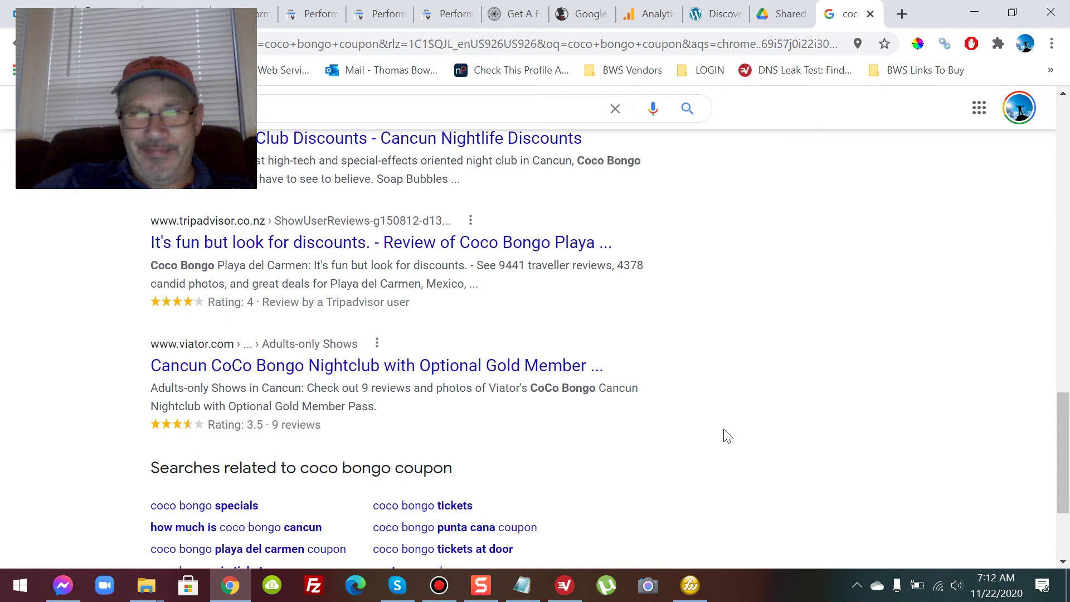
scroll(727, 436, up, 3)
scroll(729, 435, up, 5)
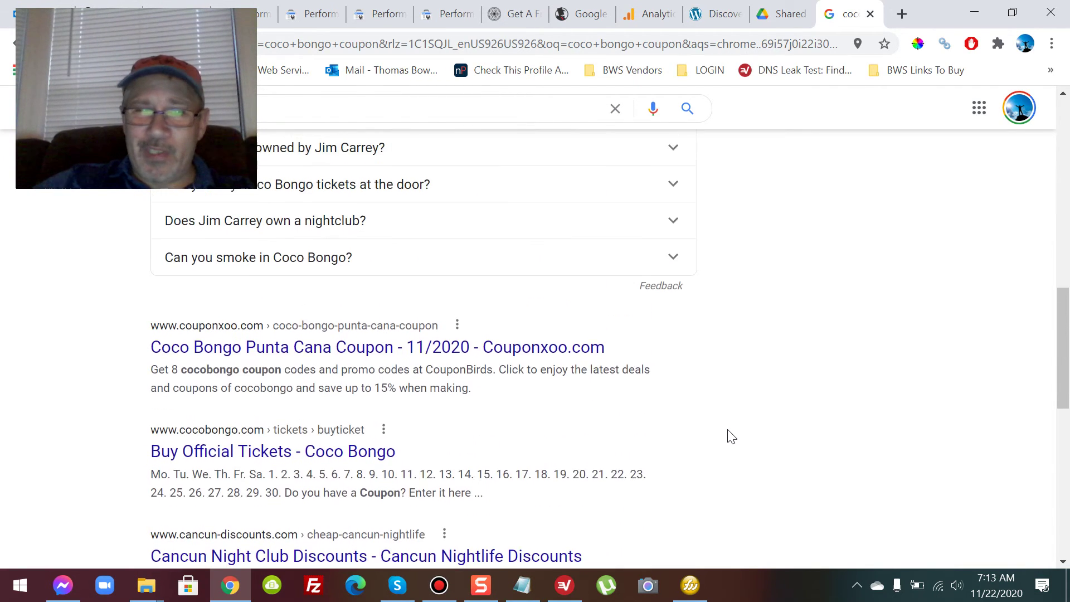
scroll(730, 436, up, 10)
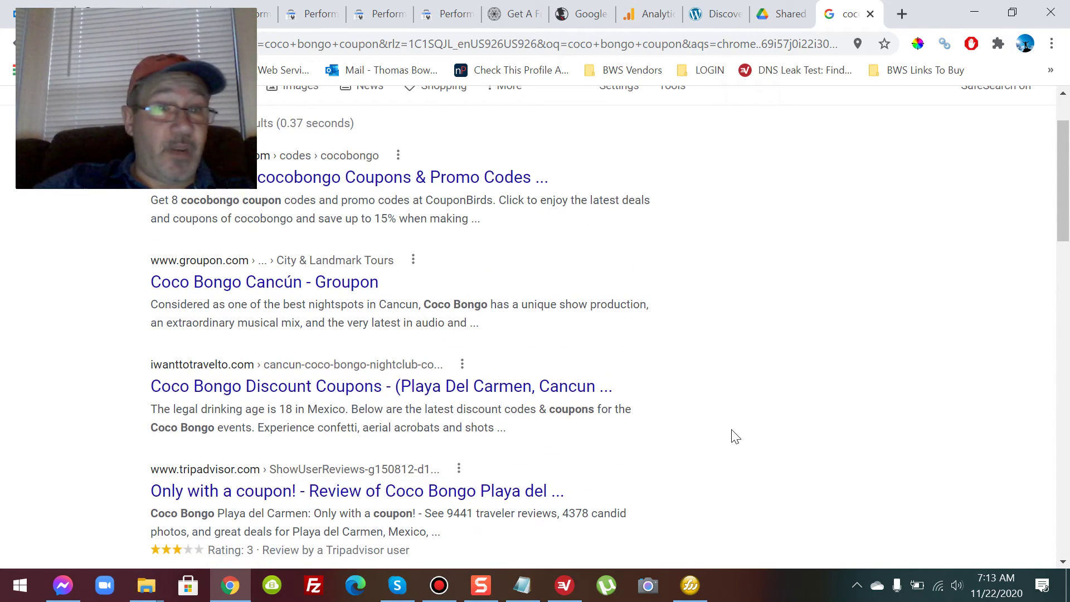
scroll(735, 436, up, 2)
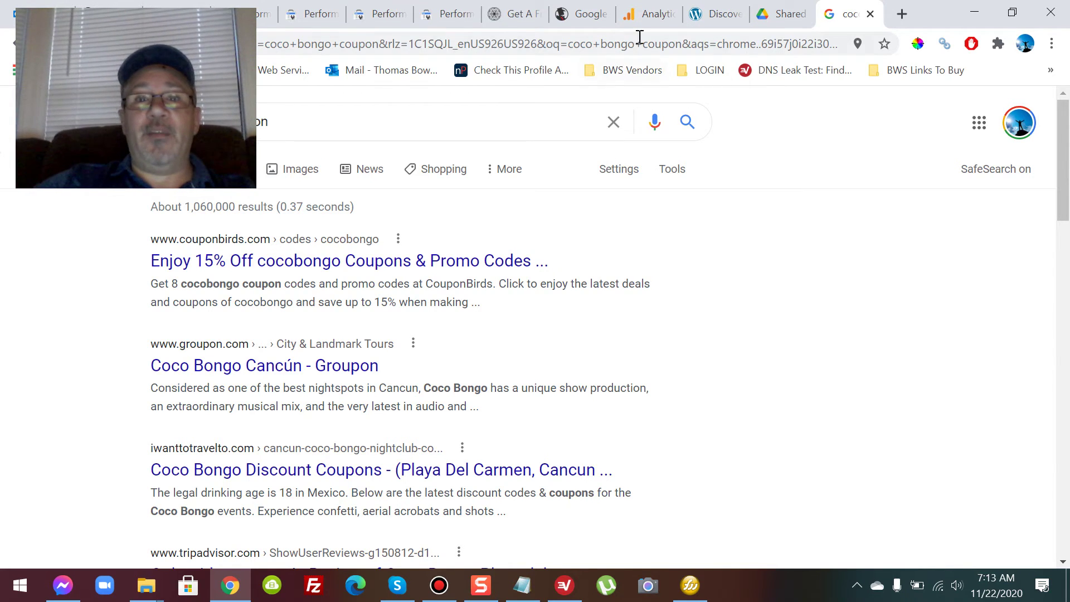
Step: Open the bowmanwebservices.com home page and read through its marketing service descriptions, from lead generation to link building
click(501, 17)
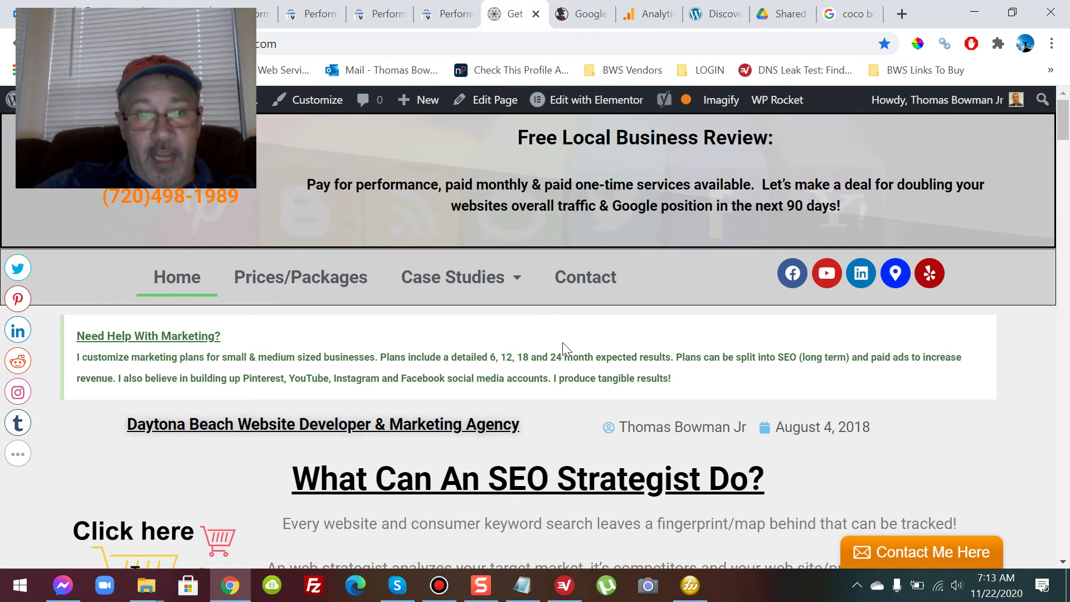
scroll(563, 345, down, 9)
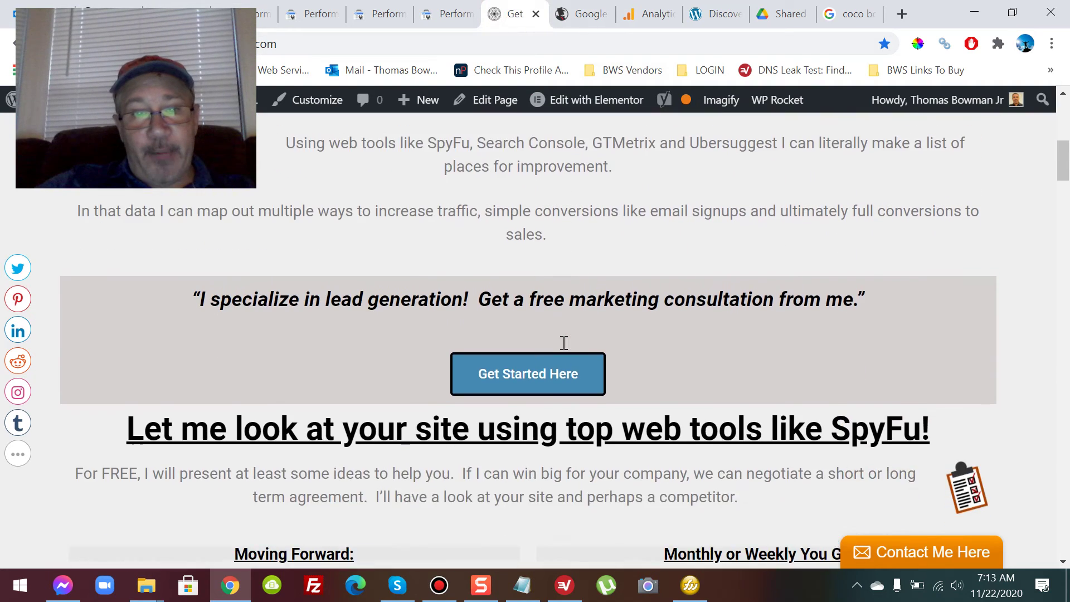
scroll(564, 342, down, 8)
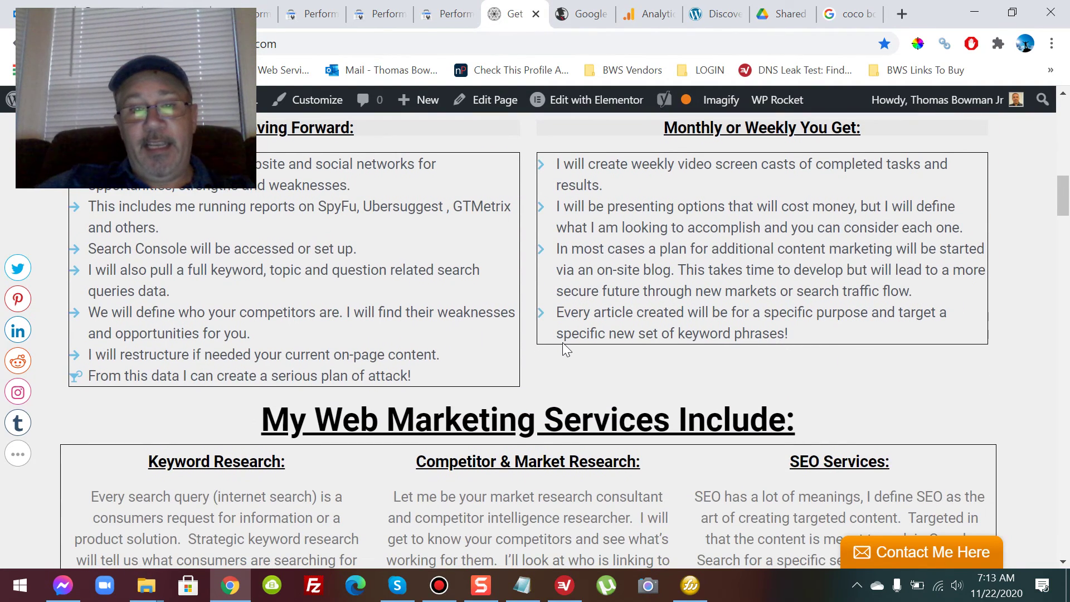
scroll(562, 346, down, 8)
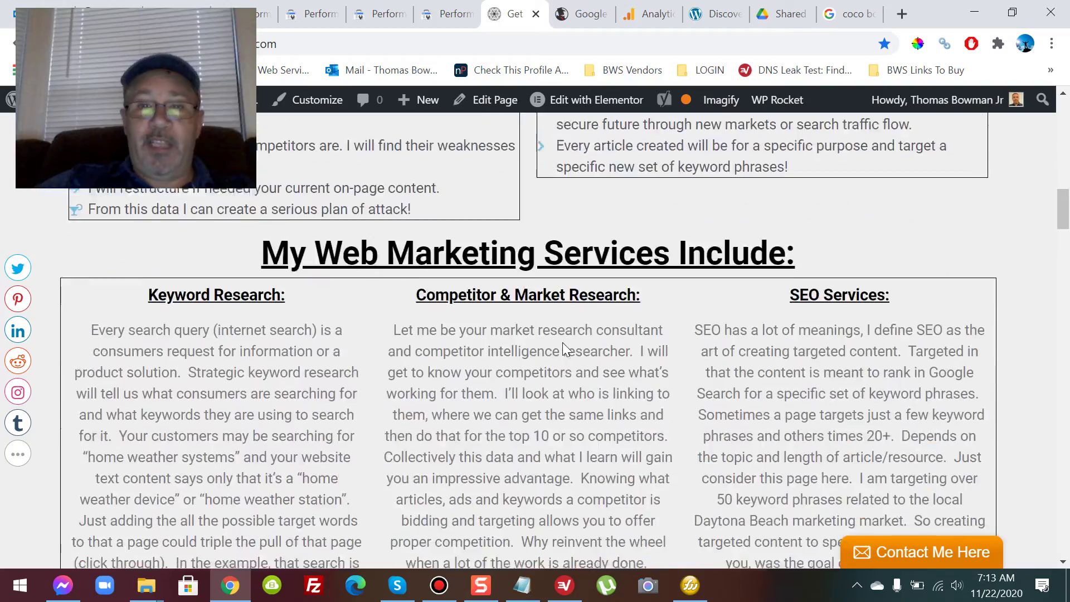
scroll(563, 342, down, 15)
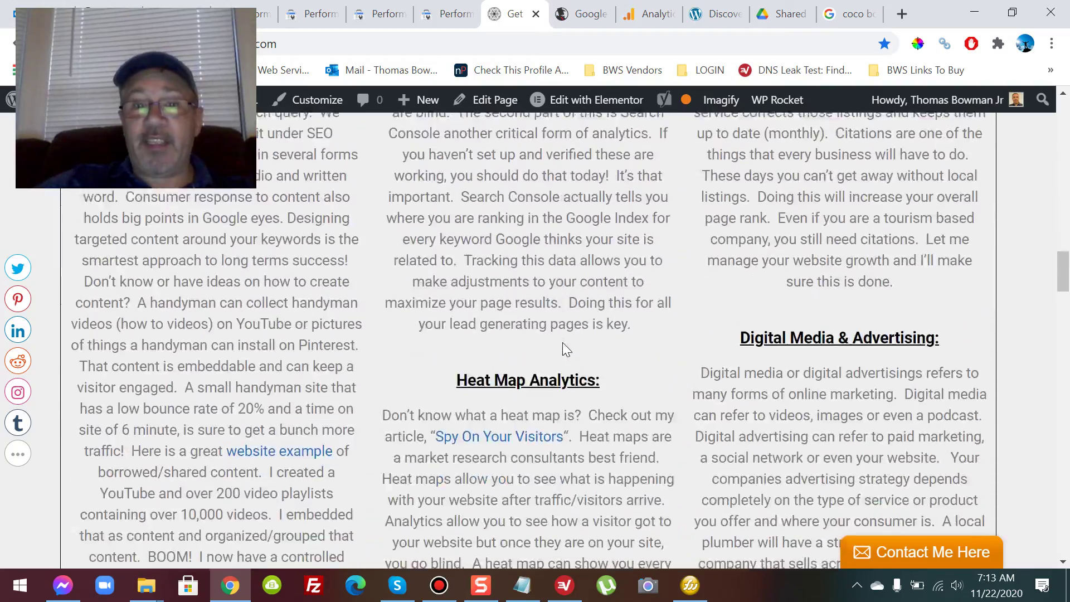
scroll(563, 343, down, 9)
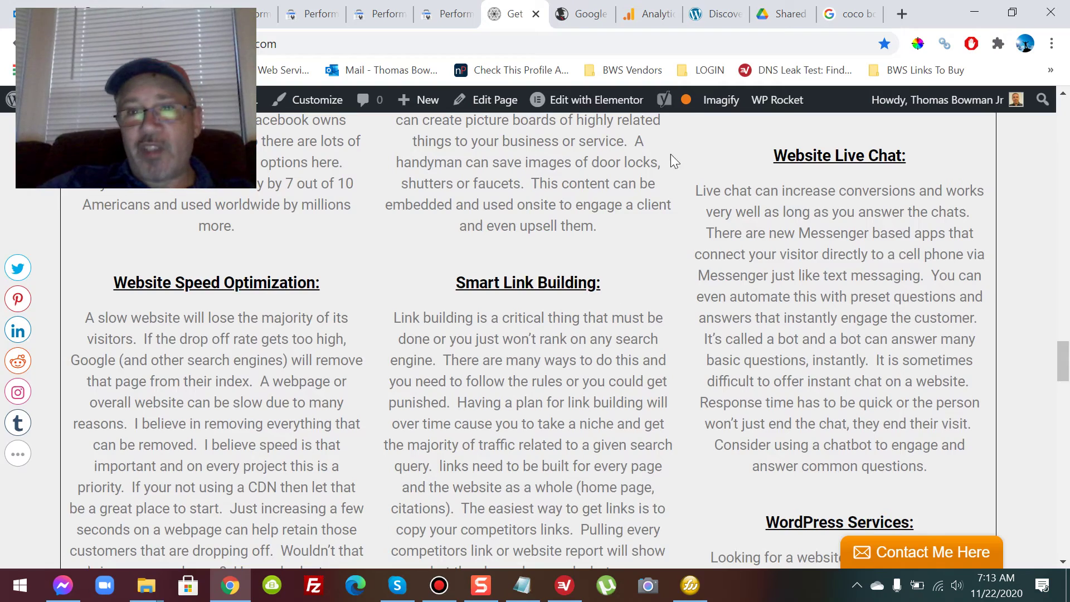
Step: Show the iwanttotravelto.com page and look over its attraction link lists for Cozumel and Cabo San Lucas
click(716, 14)
scroll(421, 377, down, 18)
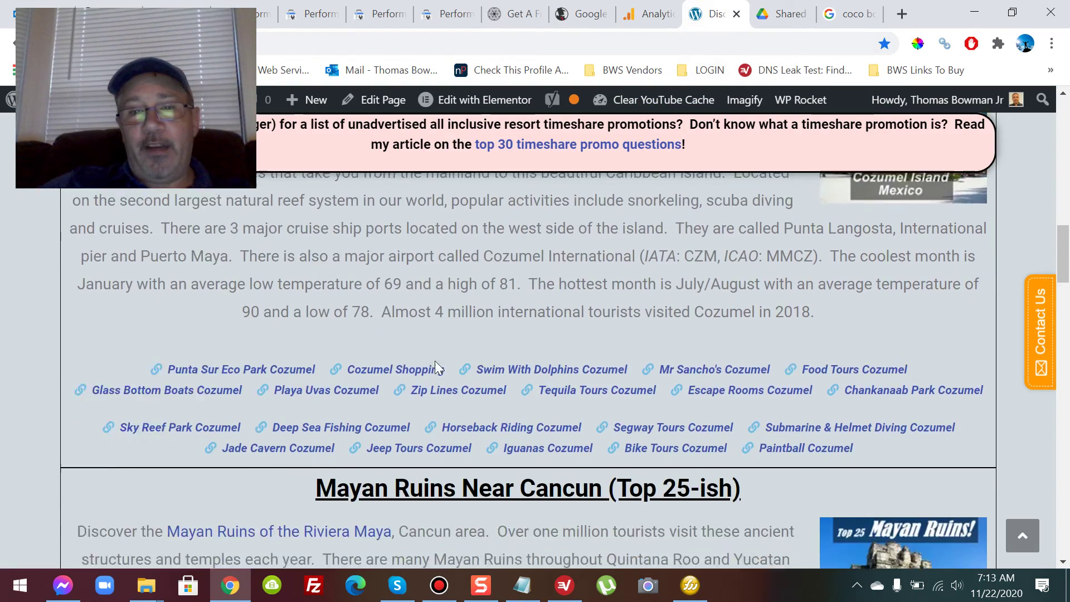
scroll(467, 321, down, 14)
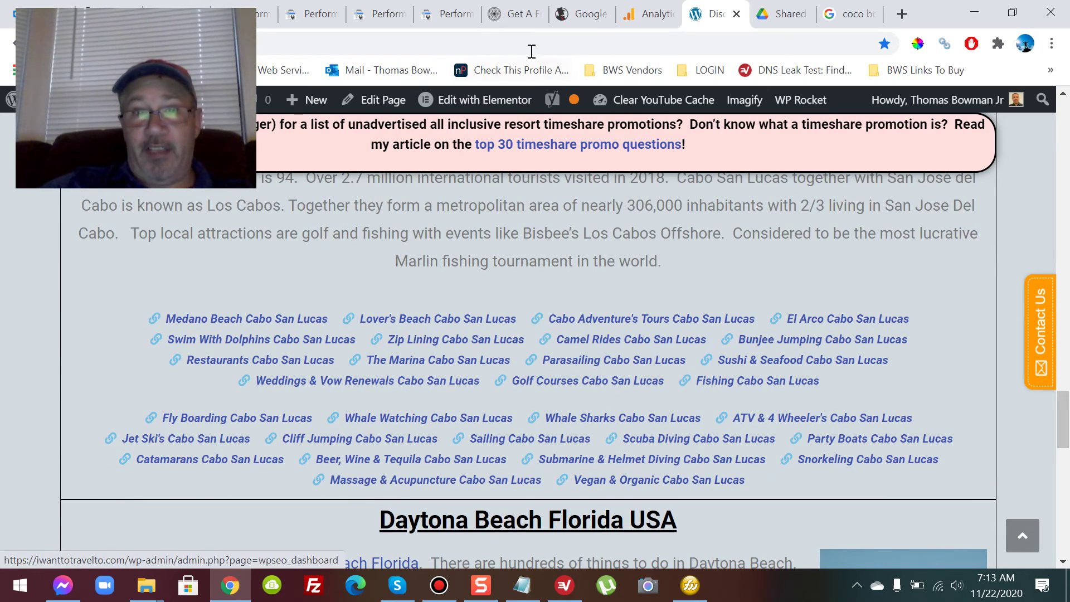
Step: Return to the iwanttotravelto.com Performance report and review the clicks, impressions, CTR and position of its top pages
click(239, 14)
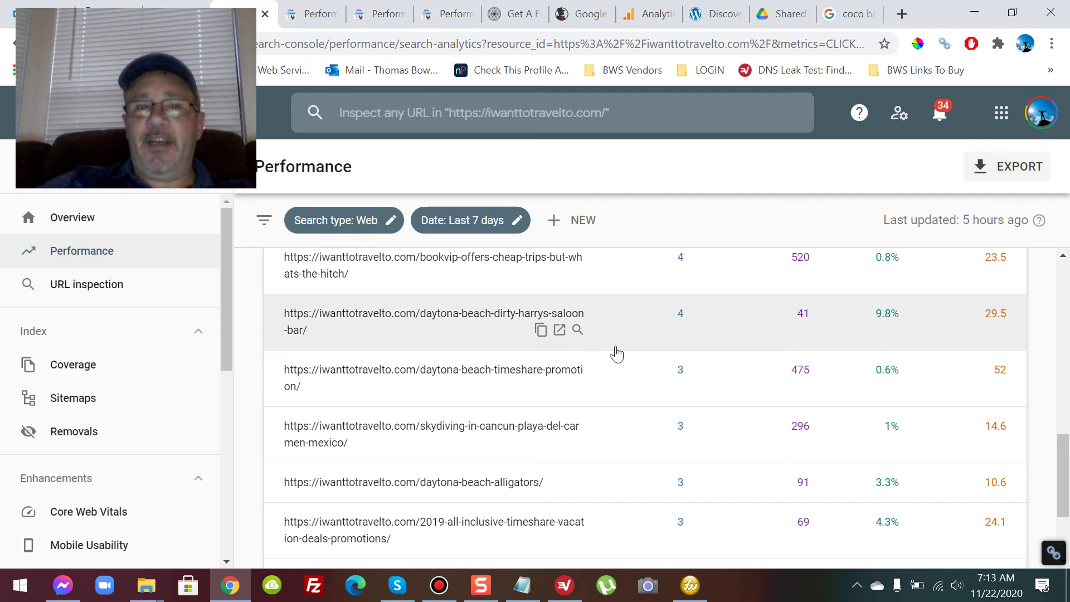
scroll(576, 349, down, 3)
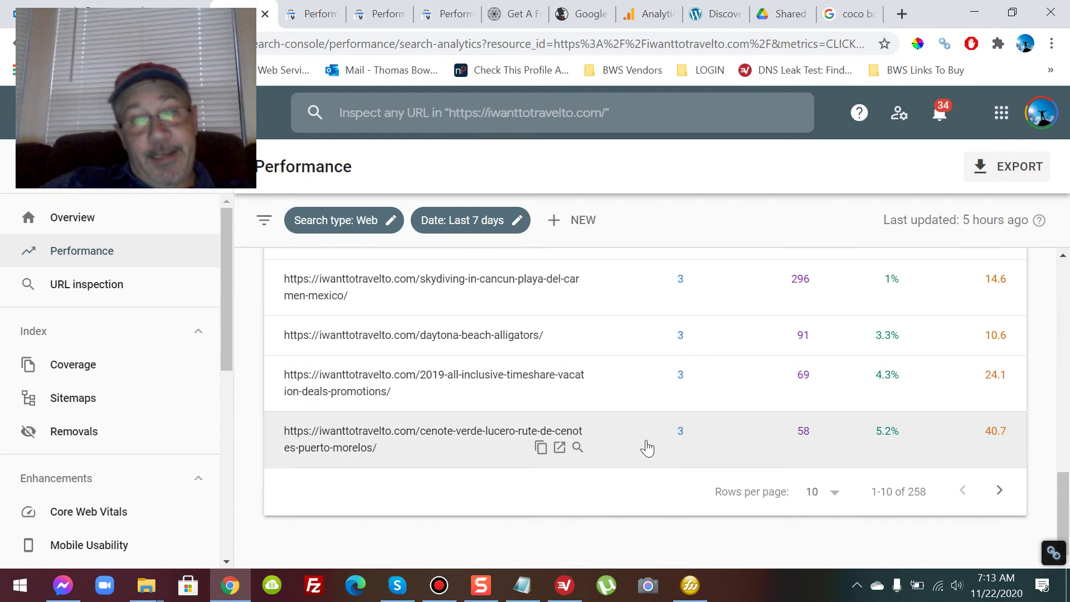
scroll(647, 448, up, 10)
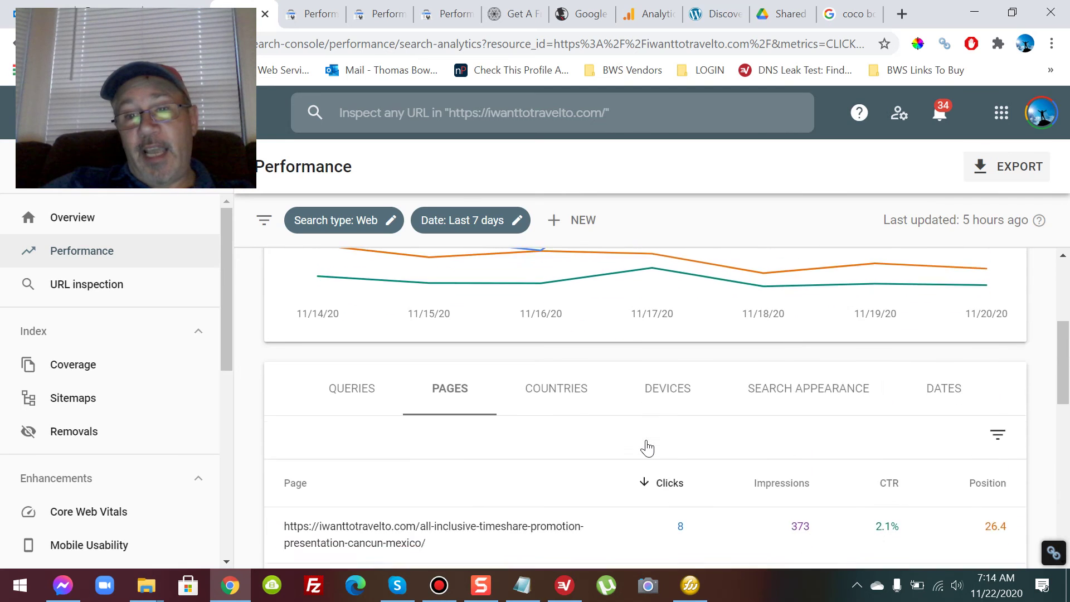
scroll(647, 447, down, 5)
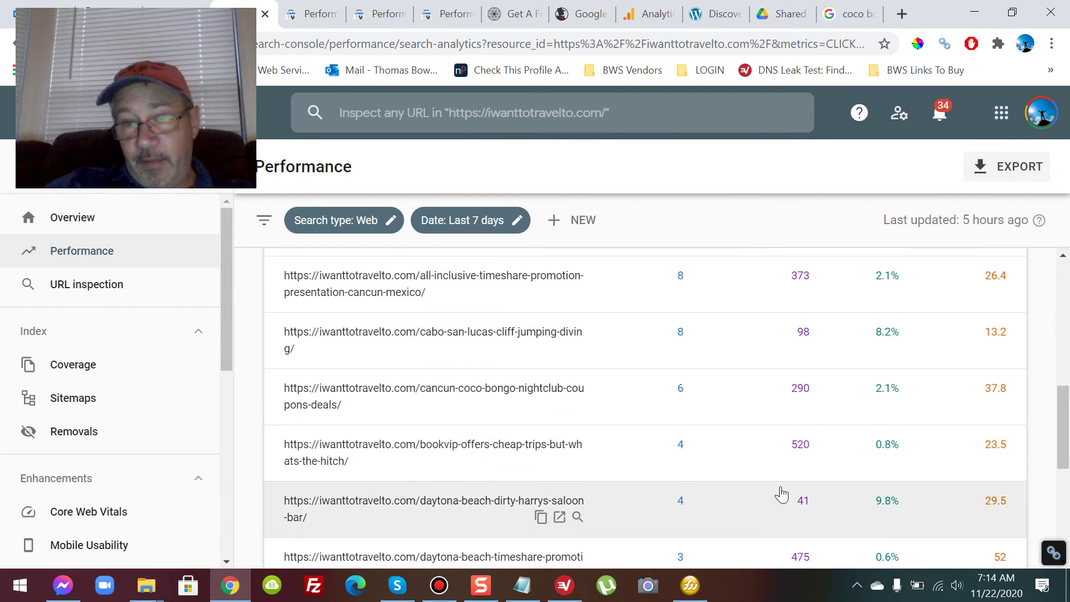
scroll(781, 311, up, 2)
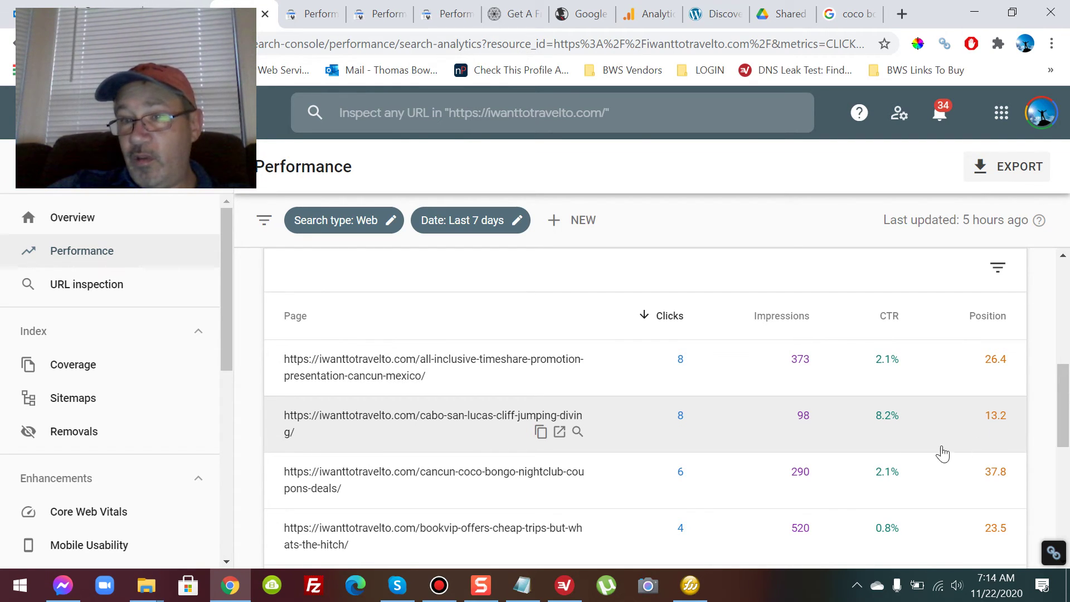
Step: Sort the pages table by CTR in descending order and compare the CTR and position of the leading pages
click(899, 334)
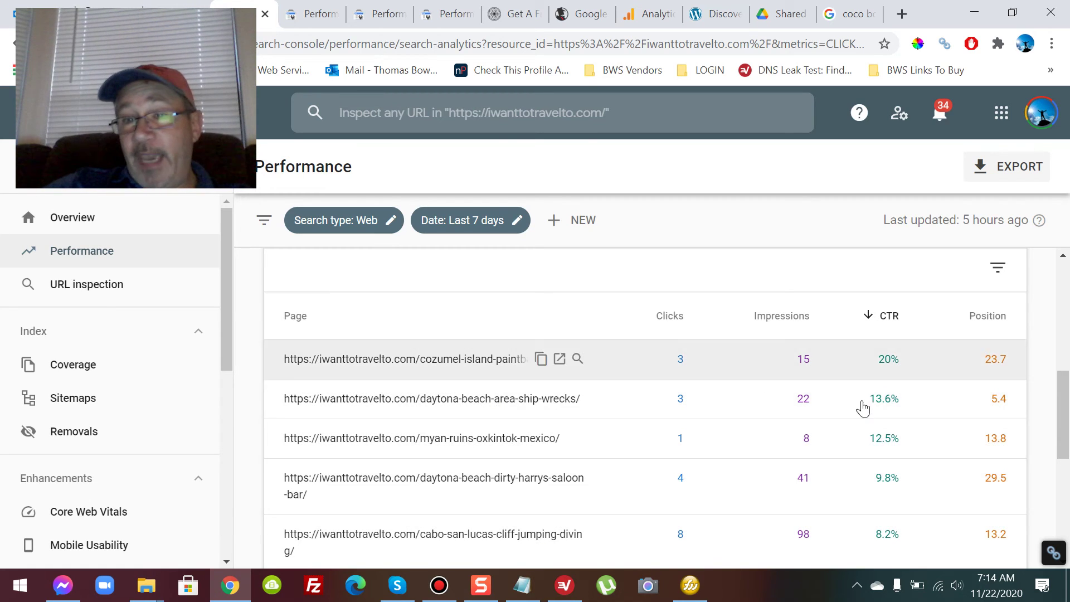
scroll(847, 394, down, 2)
scroll(848, 395, down, 1)
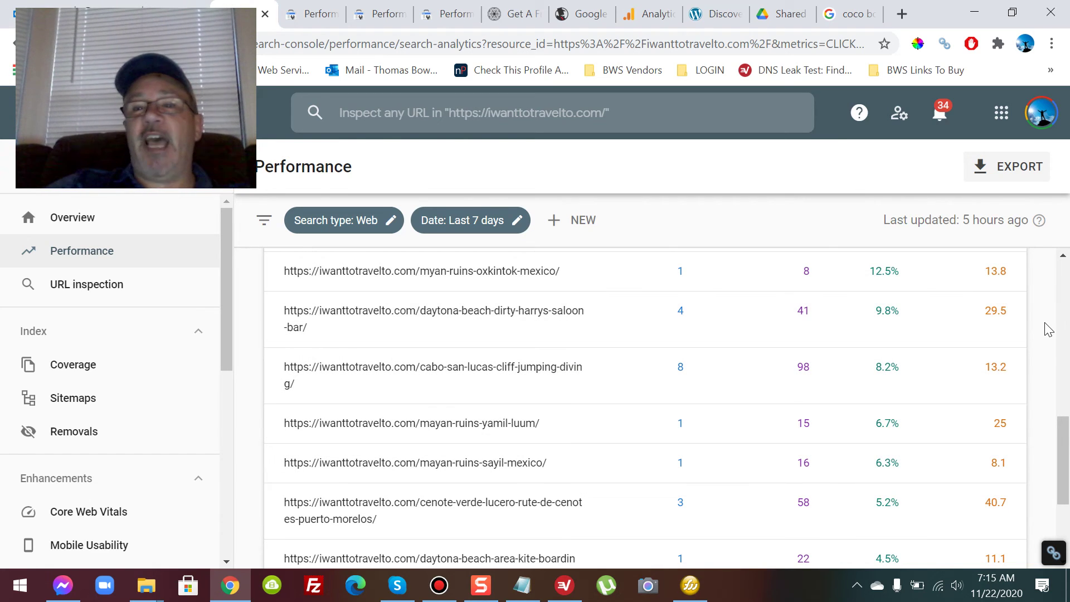
scroll(997, 357, up, 2)
scroll(966, 428, up, 1)
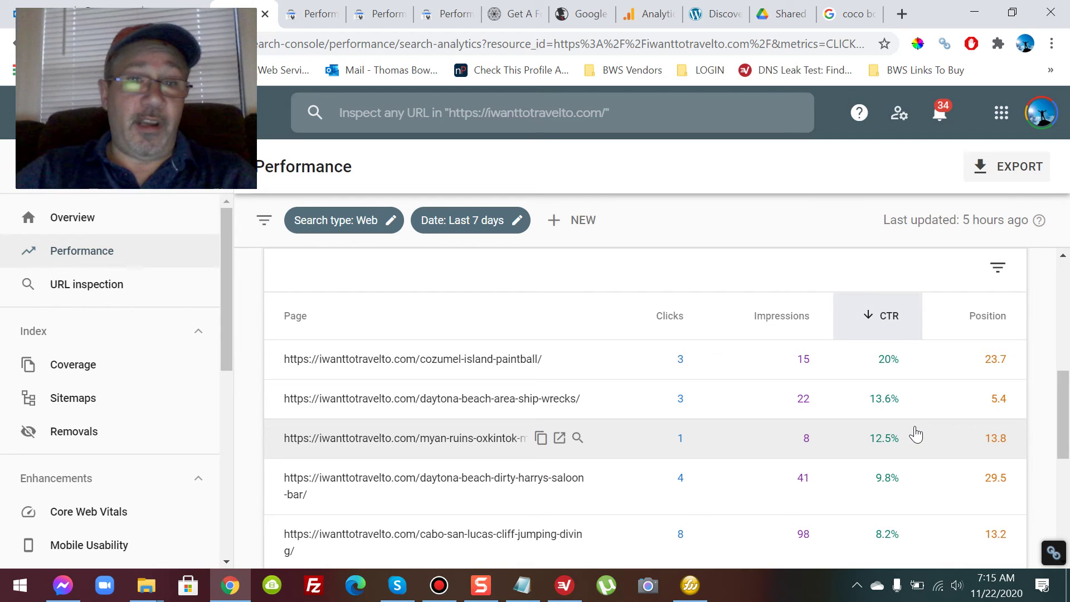
click(553, 288)
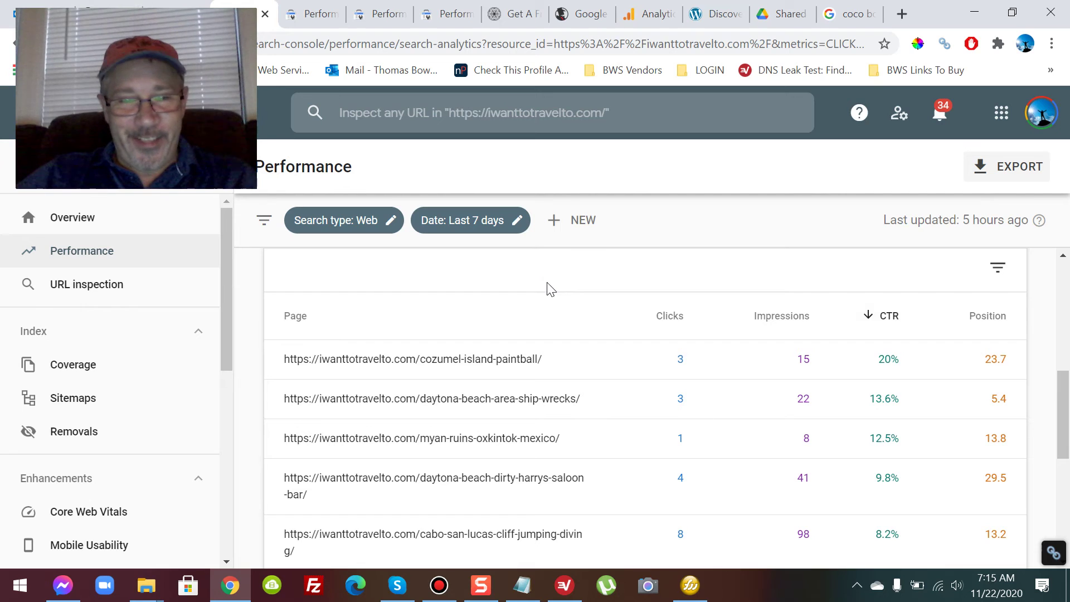
mouse_move(555, 350)
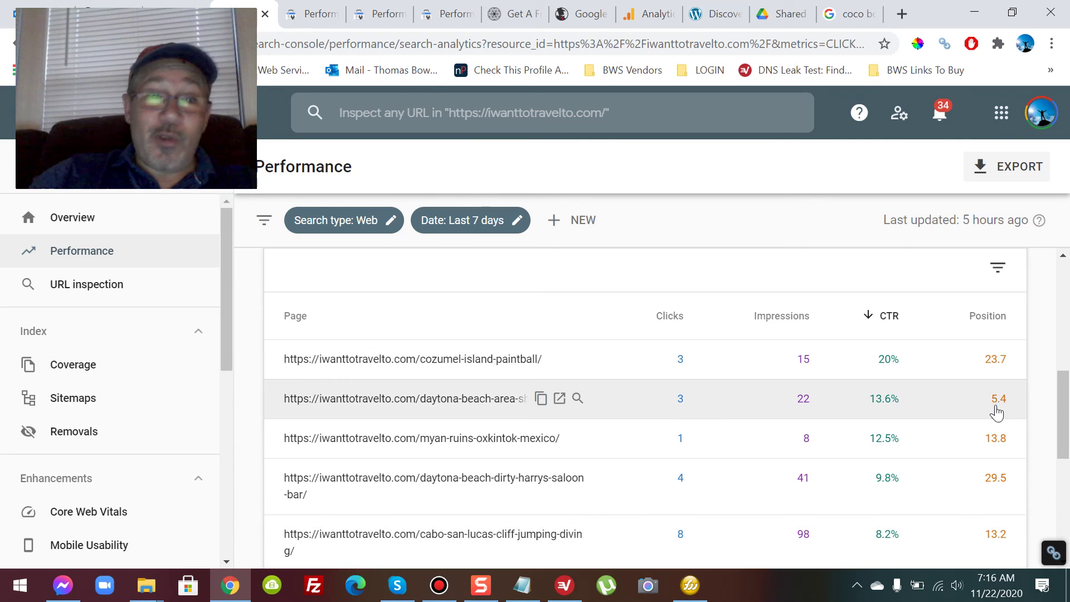
Step: Switch the performance table from pages to queries and go through the query list
scroll(390, 345, up, 5)
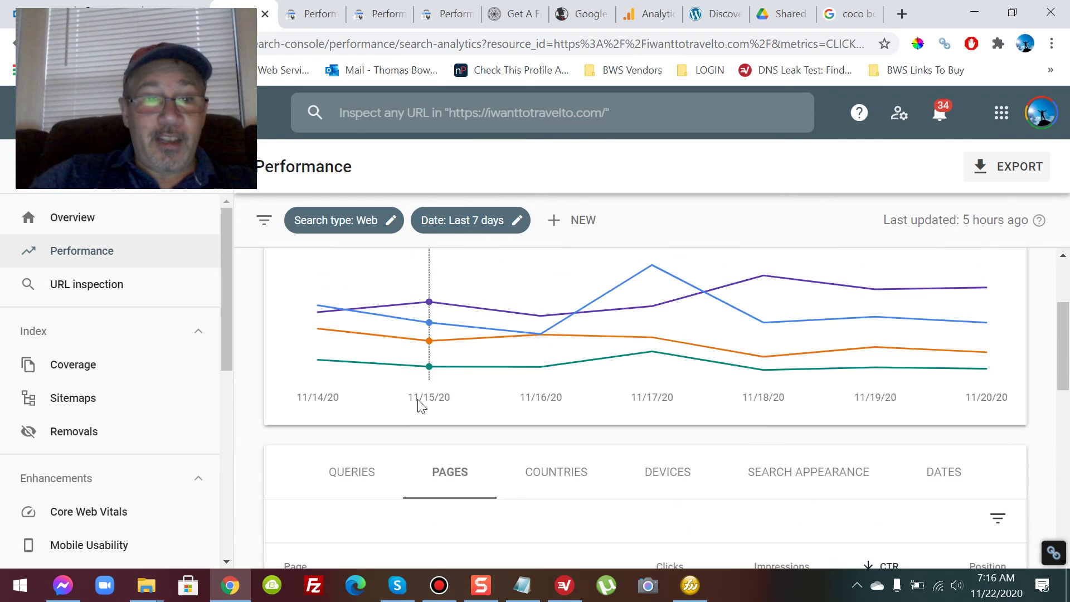
click(353, 479)
scroll(594, 429, down, 5)
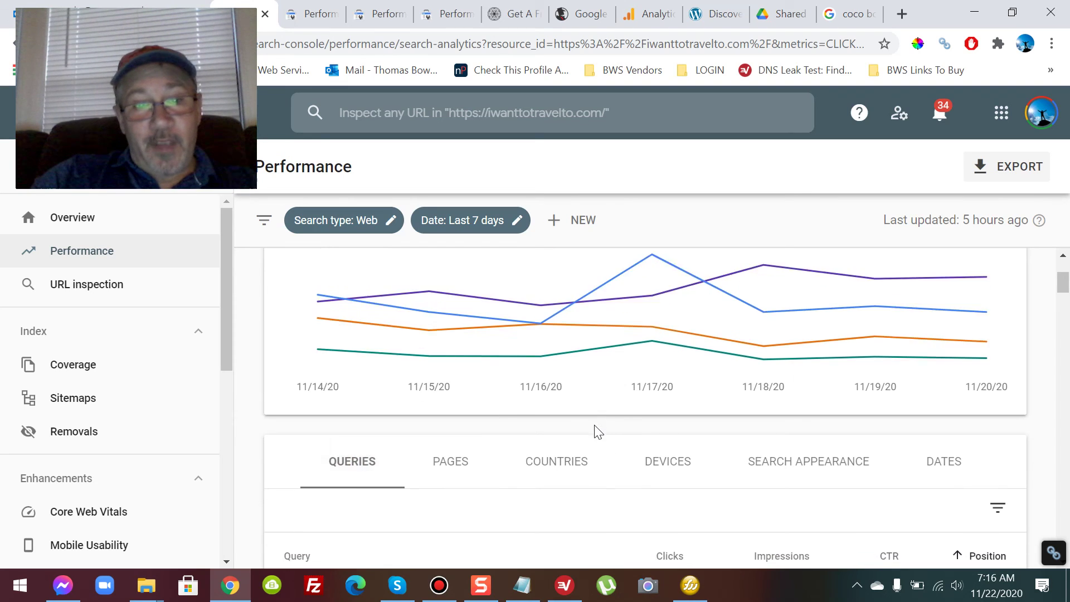